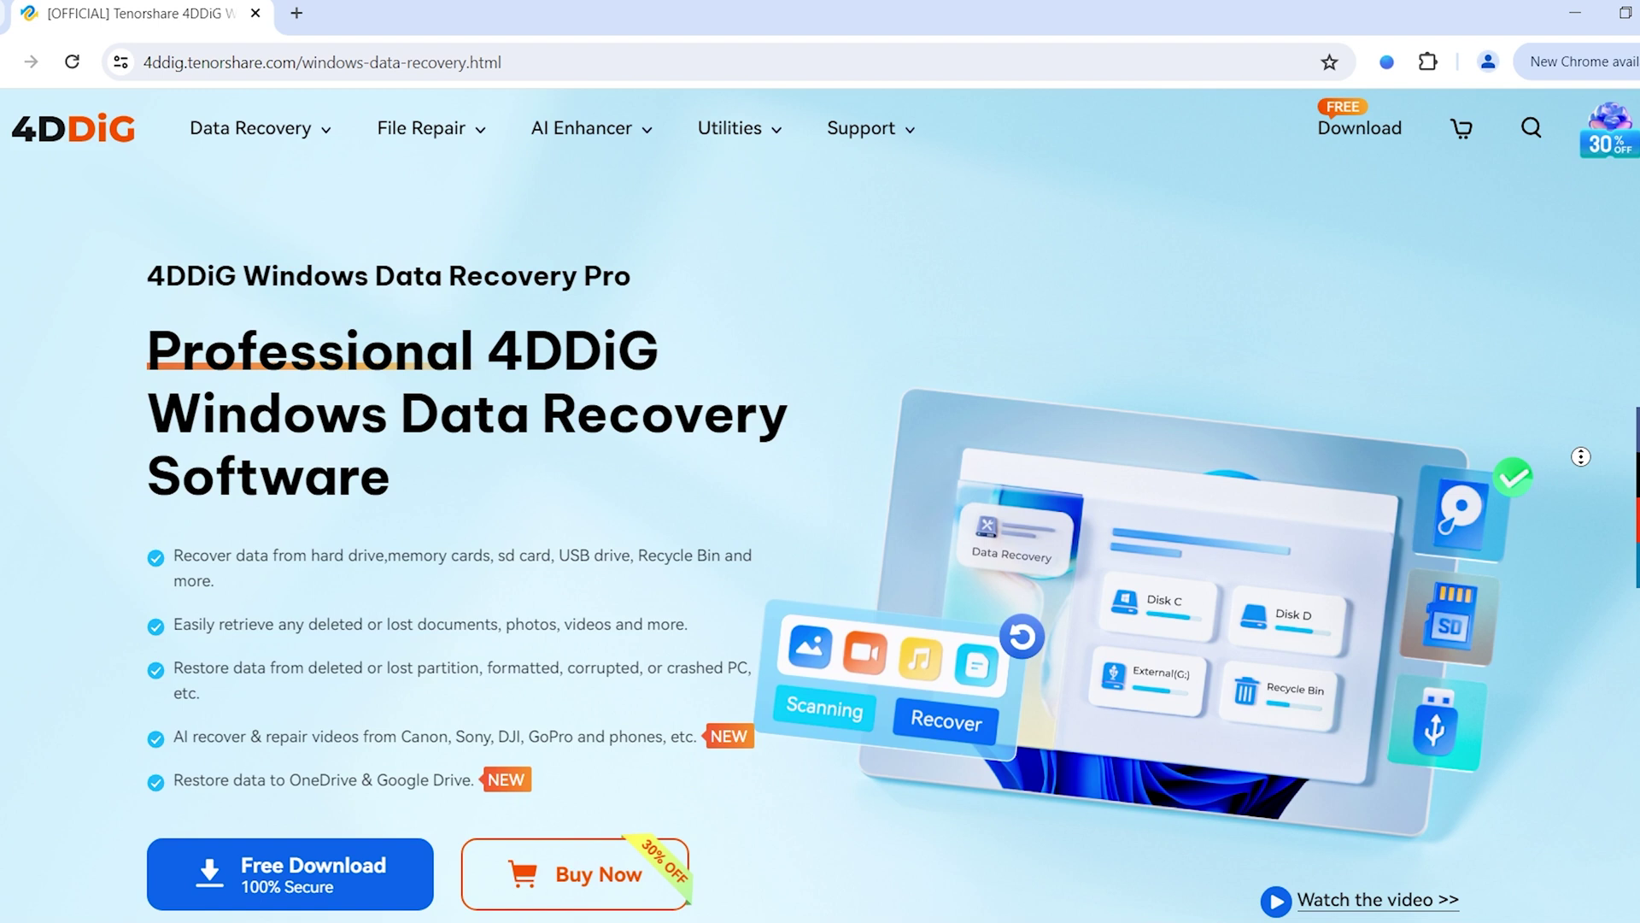
Scroll the 4DDiG product page down to the key figures row and the All-in-One recovery scenarios
scroll(1581, 460, down, 2)
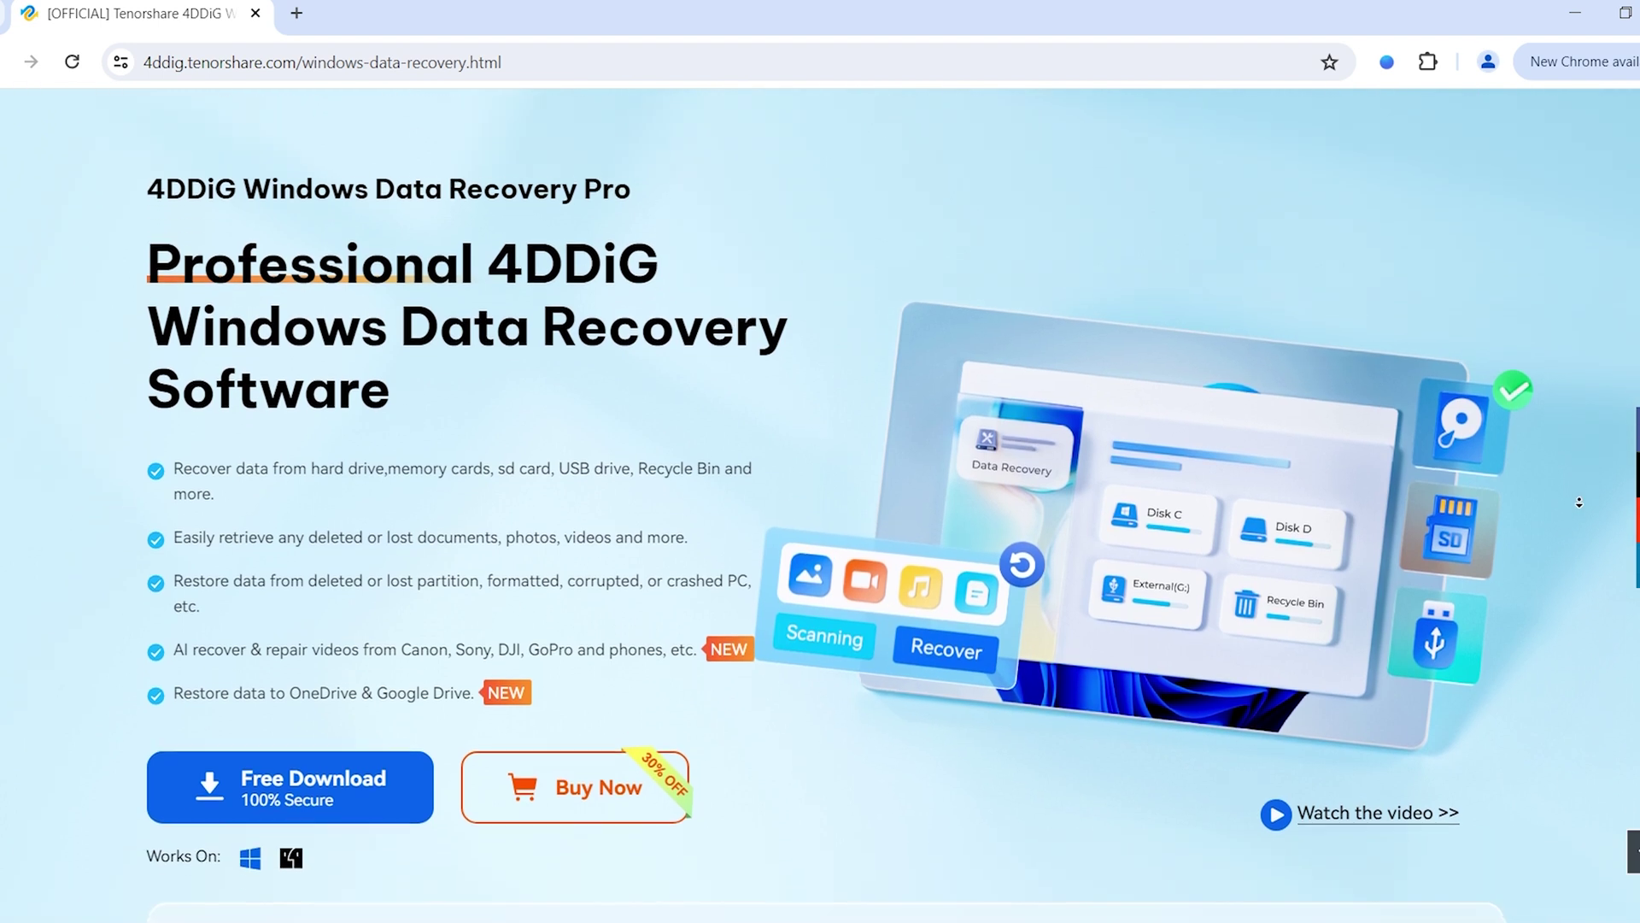
scroll(1581, 504, down, 1)
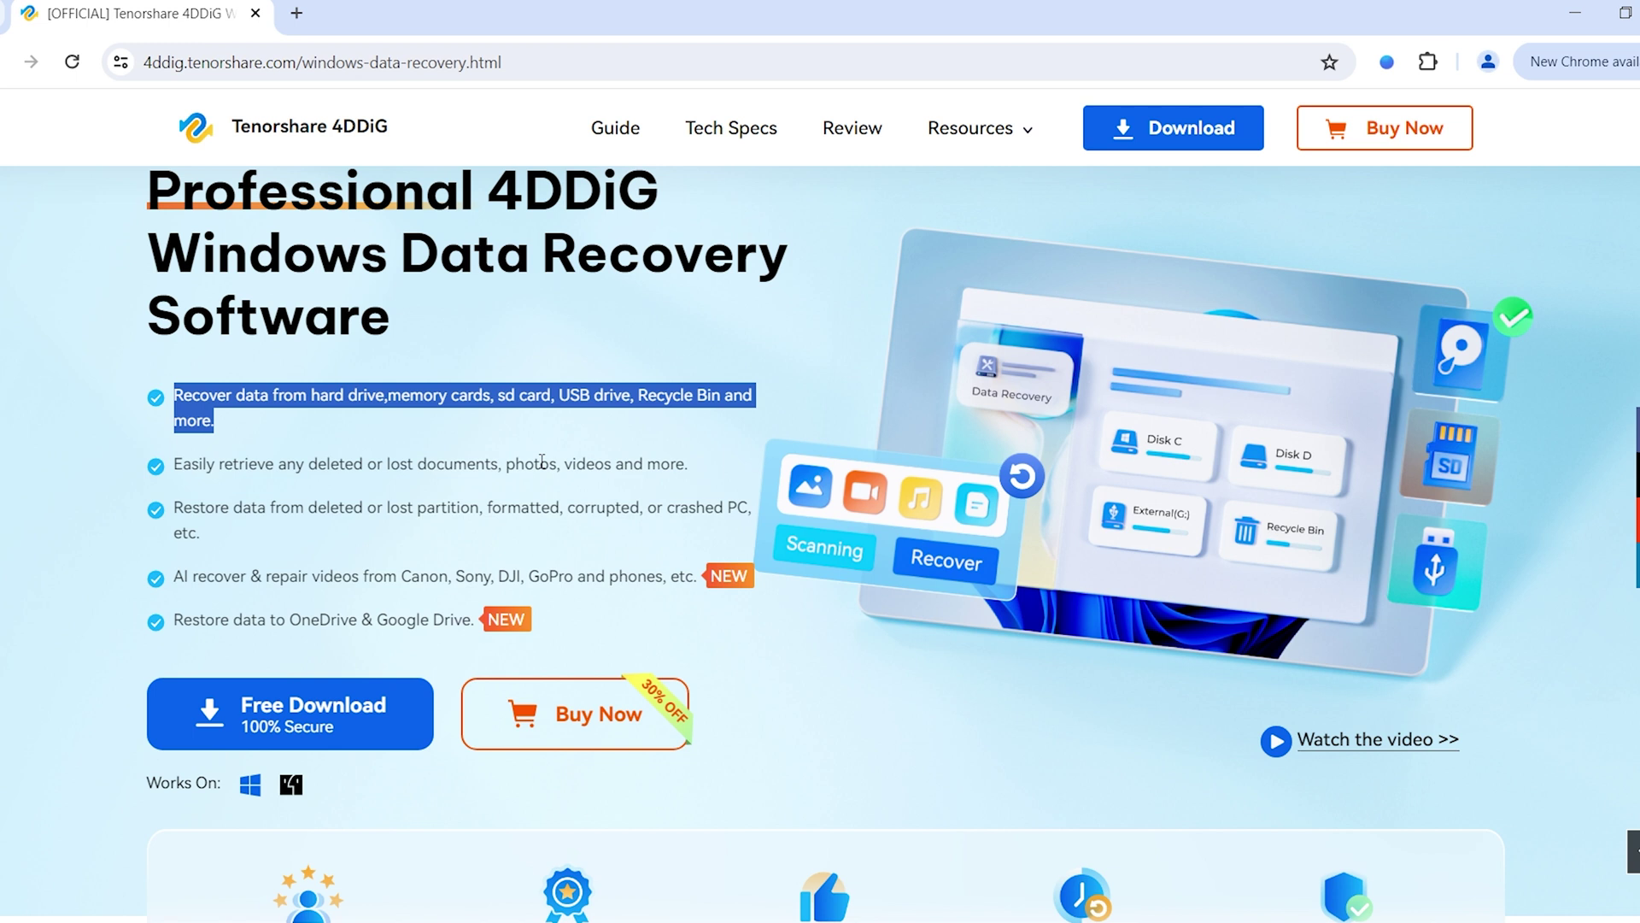
click(632, 447)
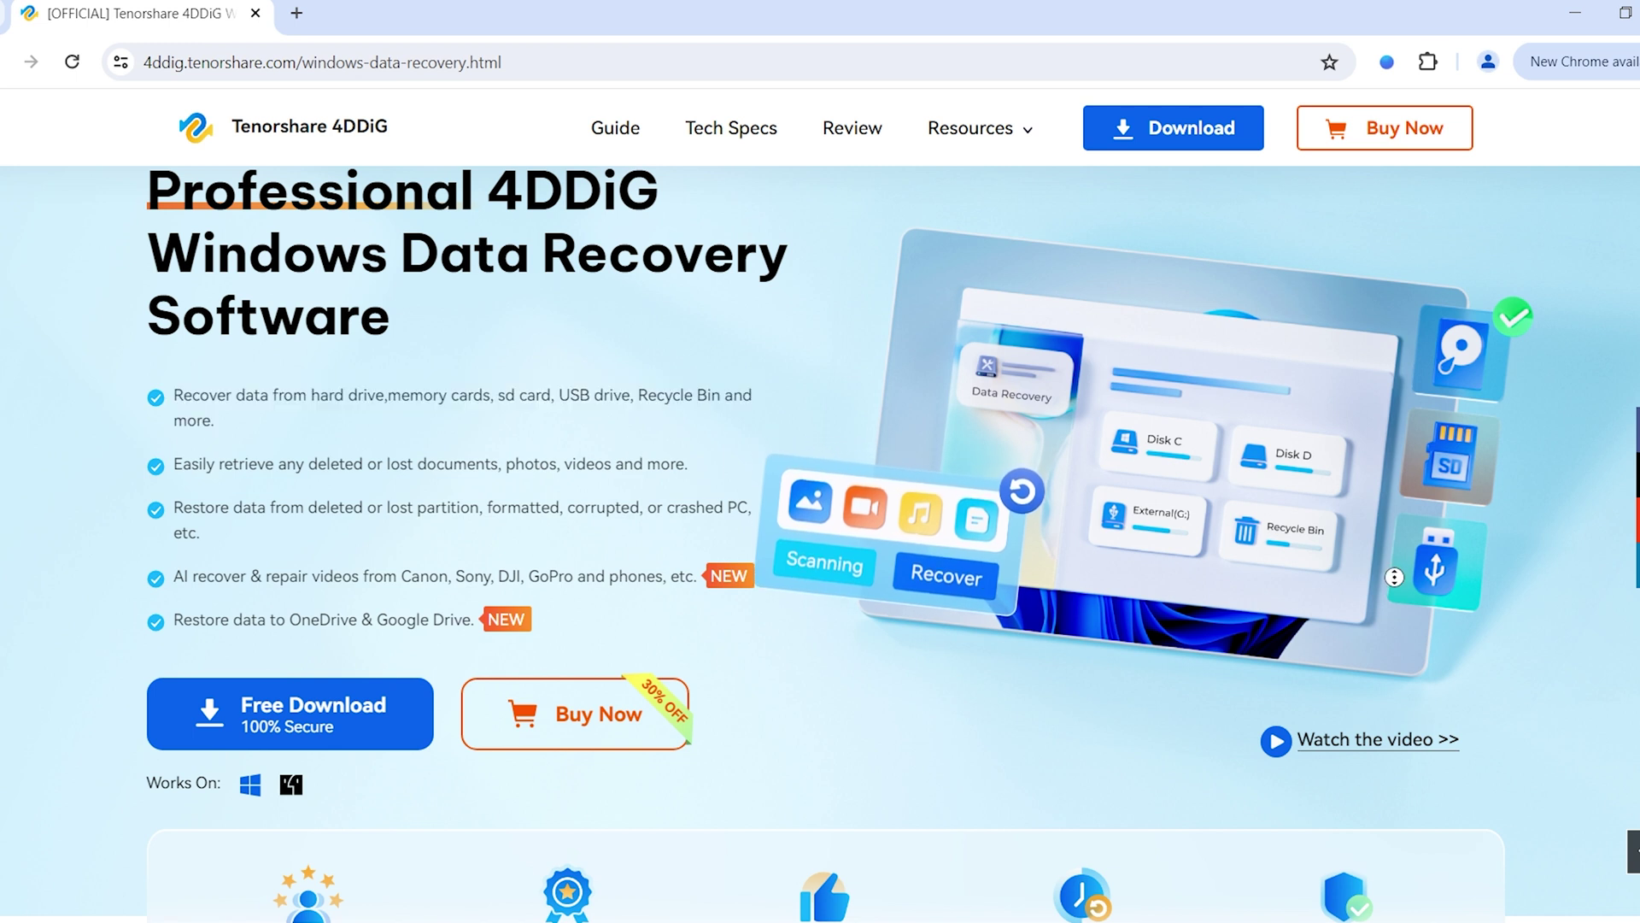
scroll(1395, 577, down, 5)
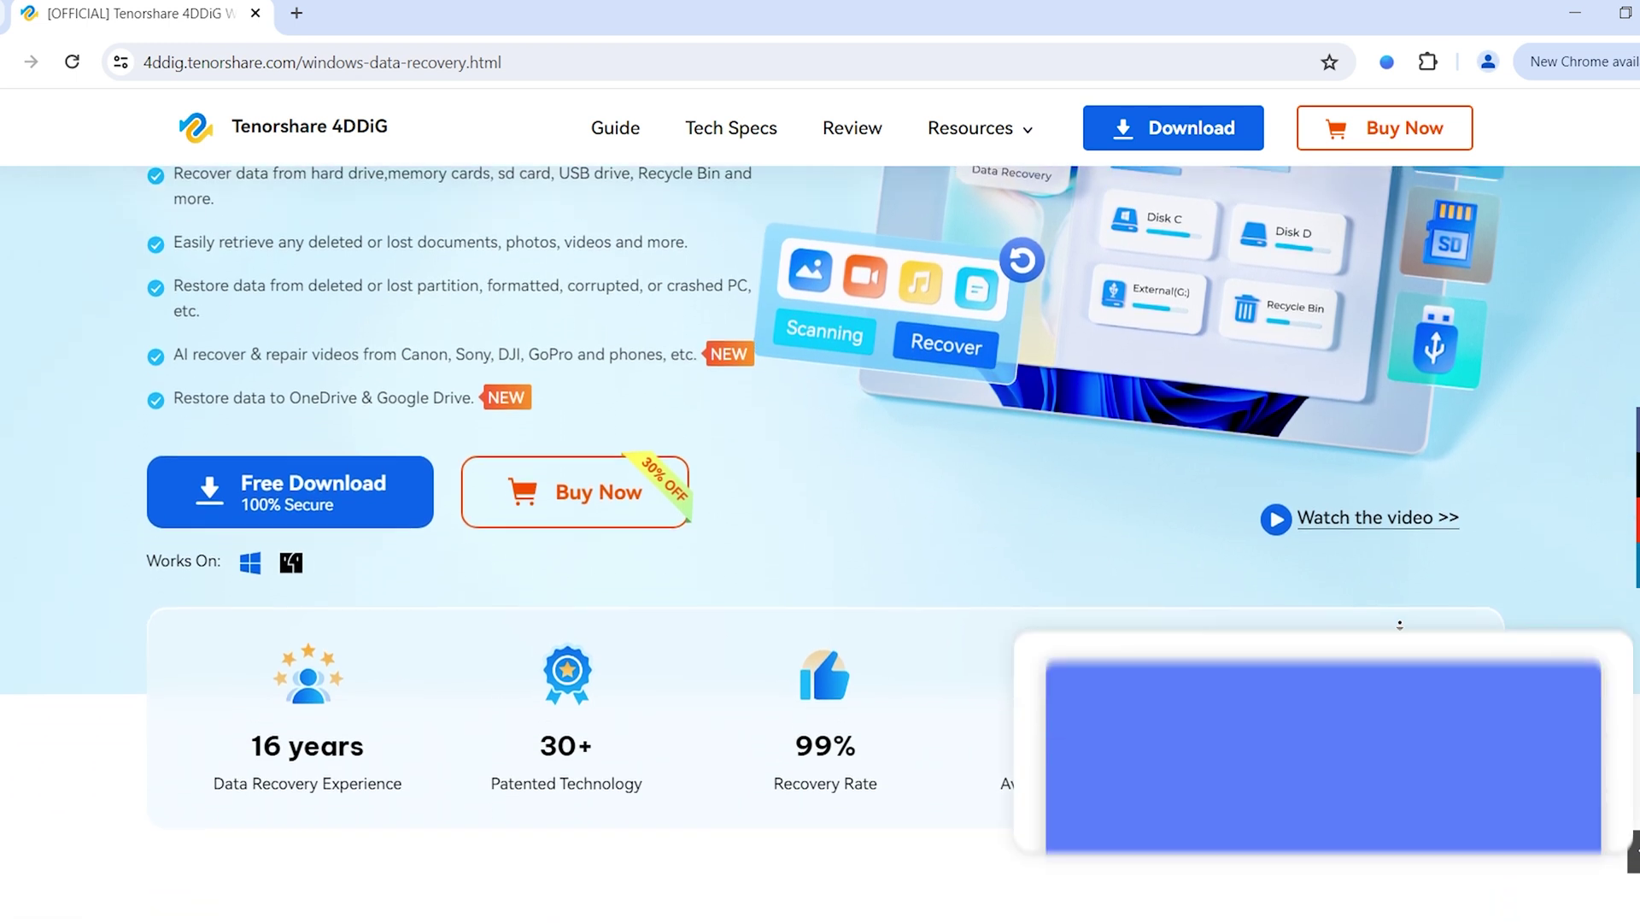
scroll(1399, 625, down, 4)
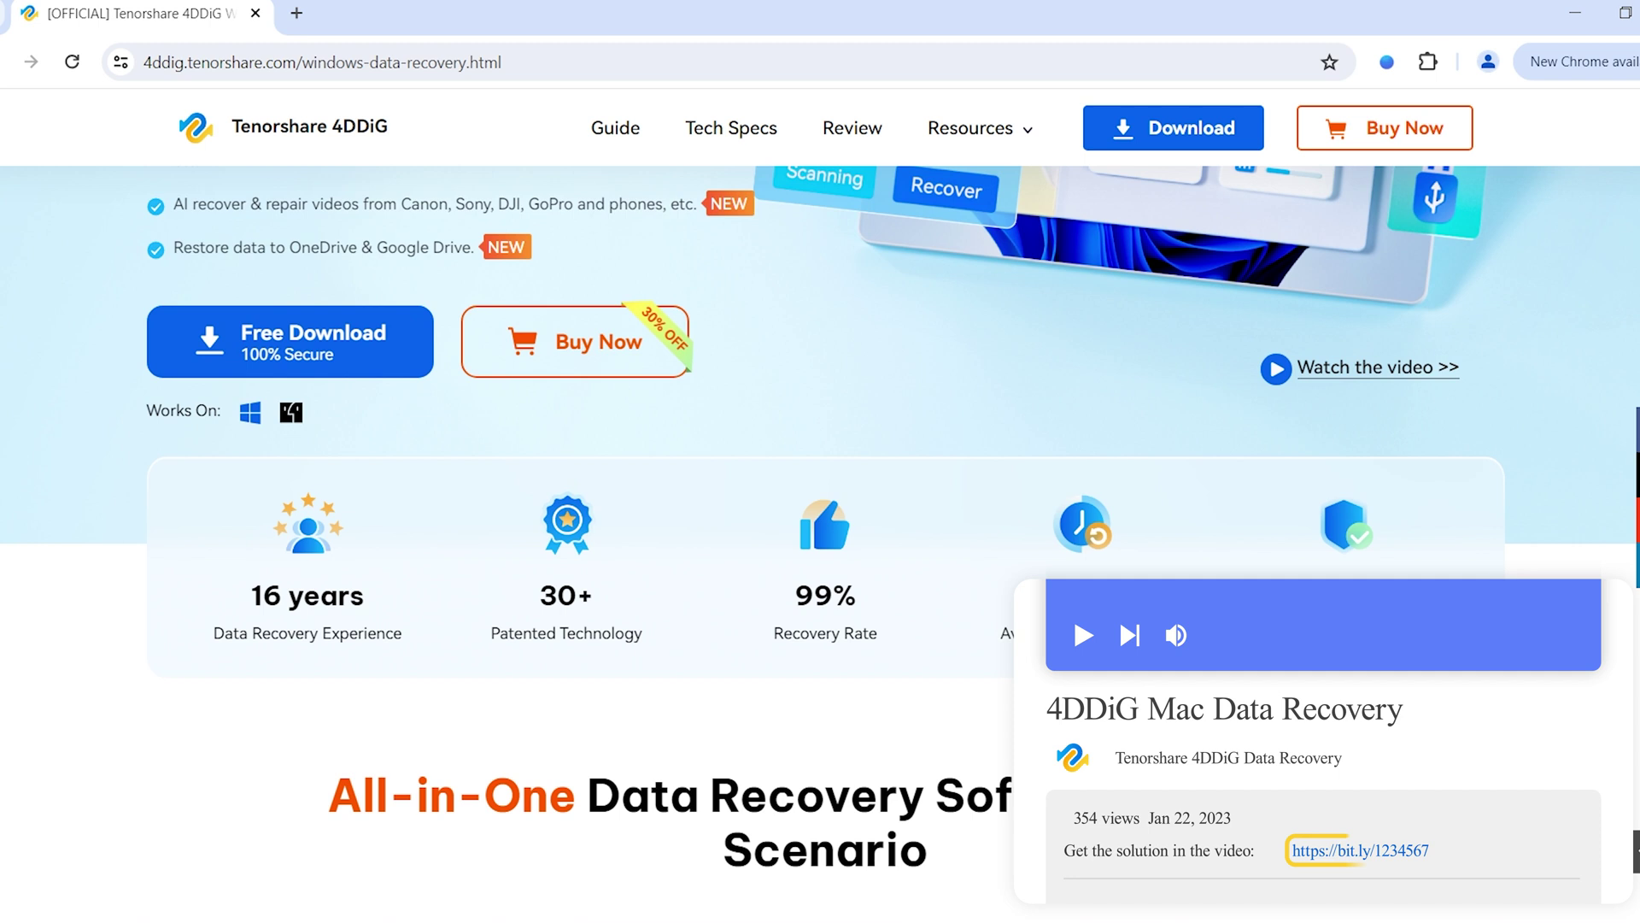
scroll(1399, 619, down, 4)
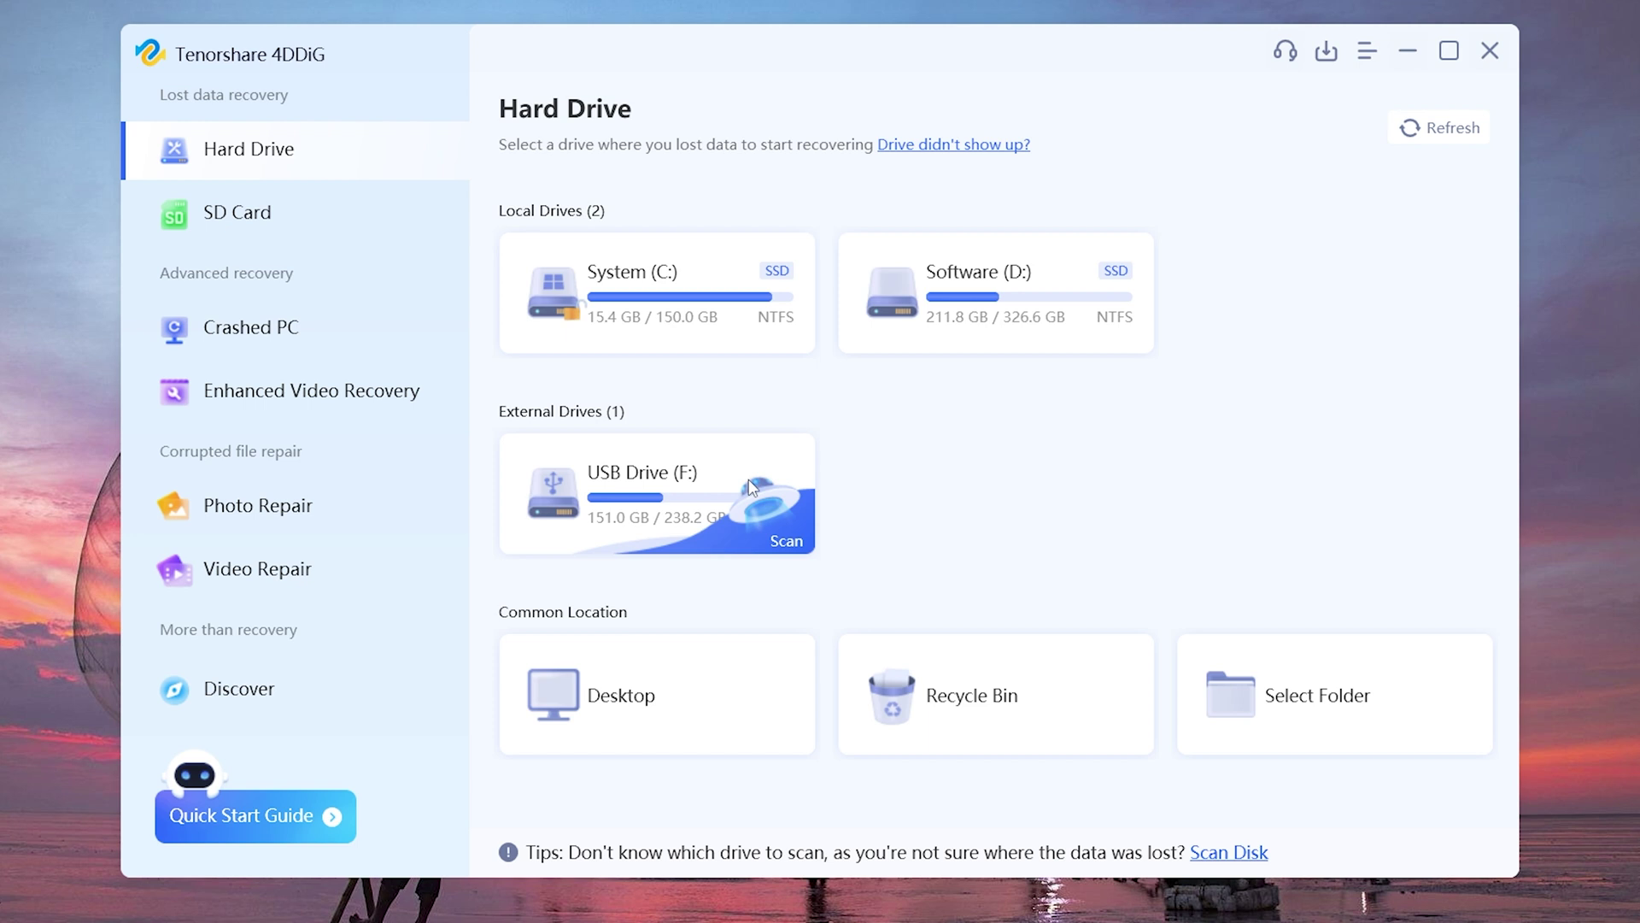
Scan USB Drive (F:) and drill into Lost Files > DCIM > DJI_001 to list the five DJI files
click(787, 542)
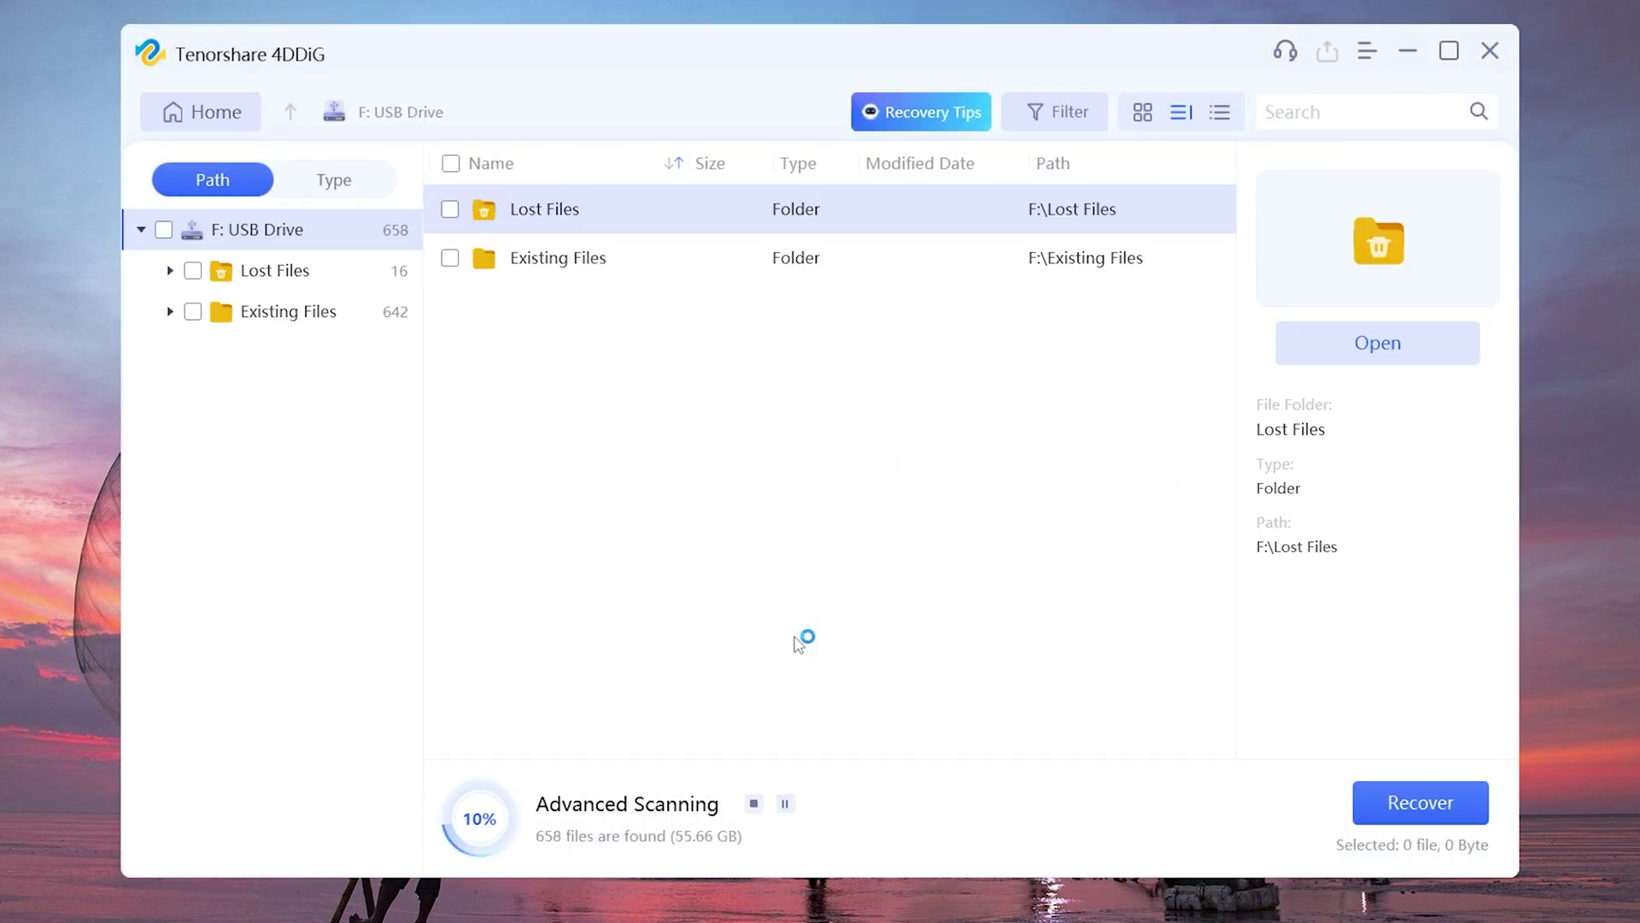
double_click(683, 227)
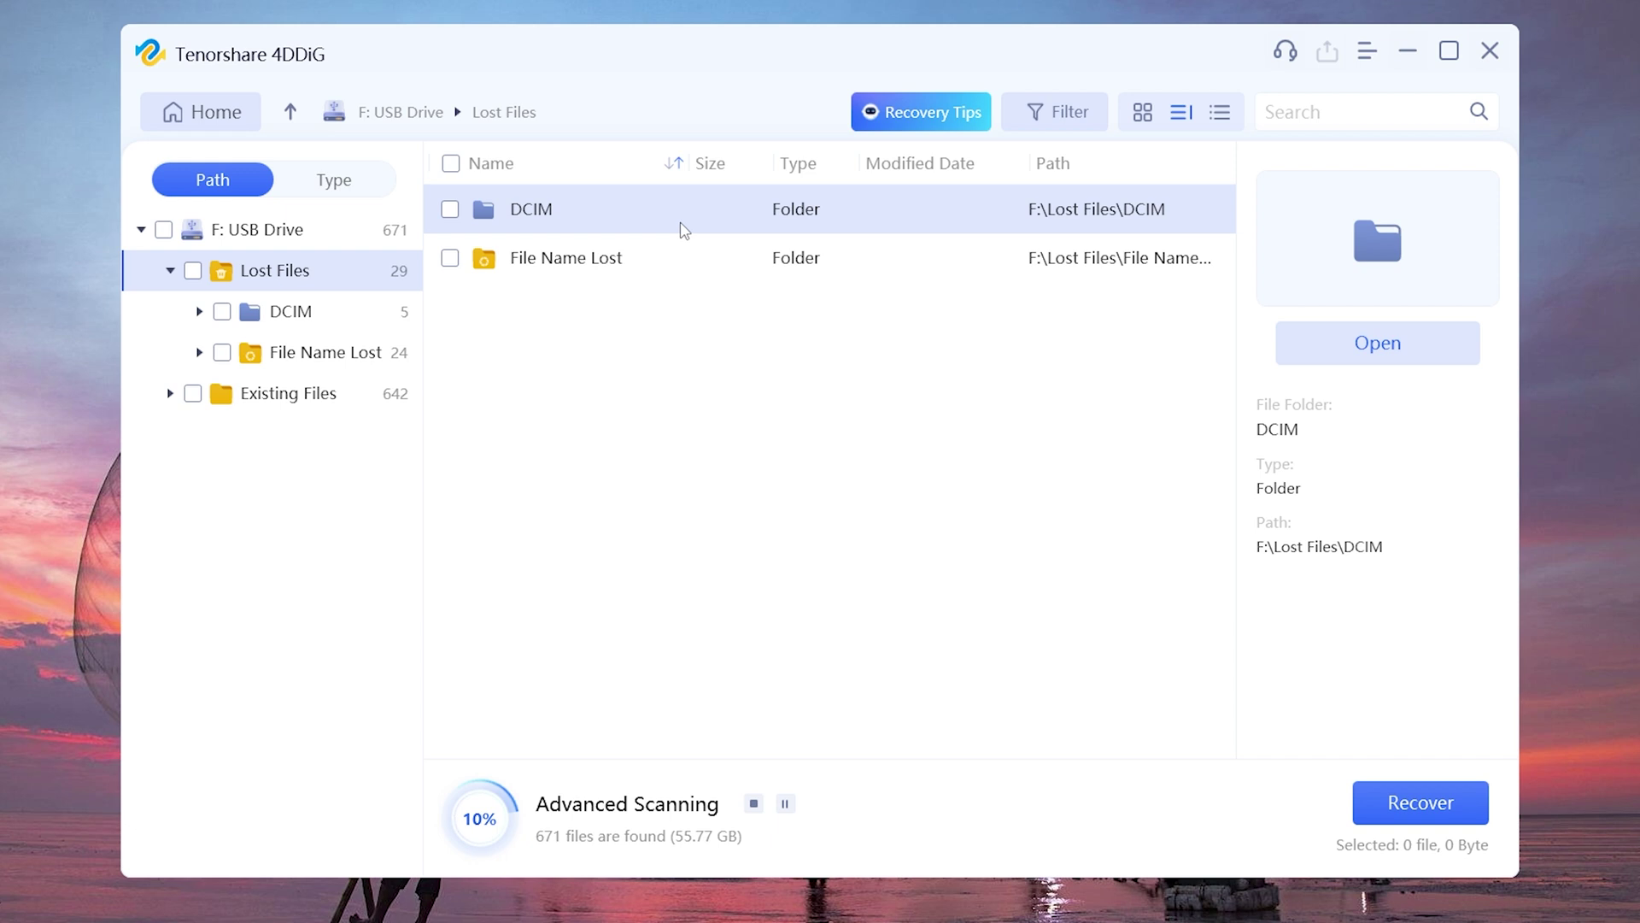
double_click(683, 226)
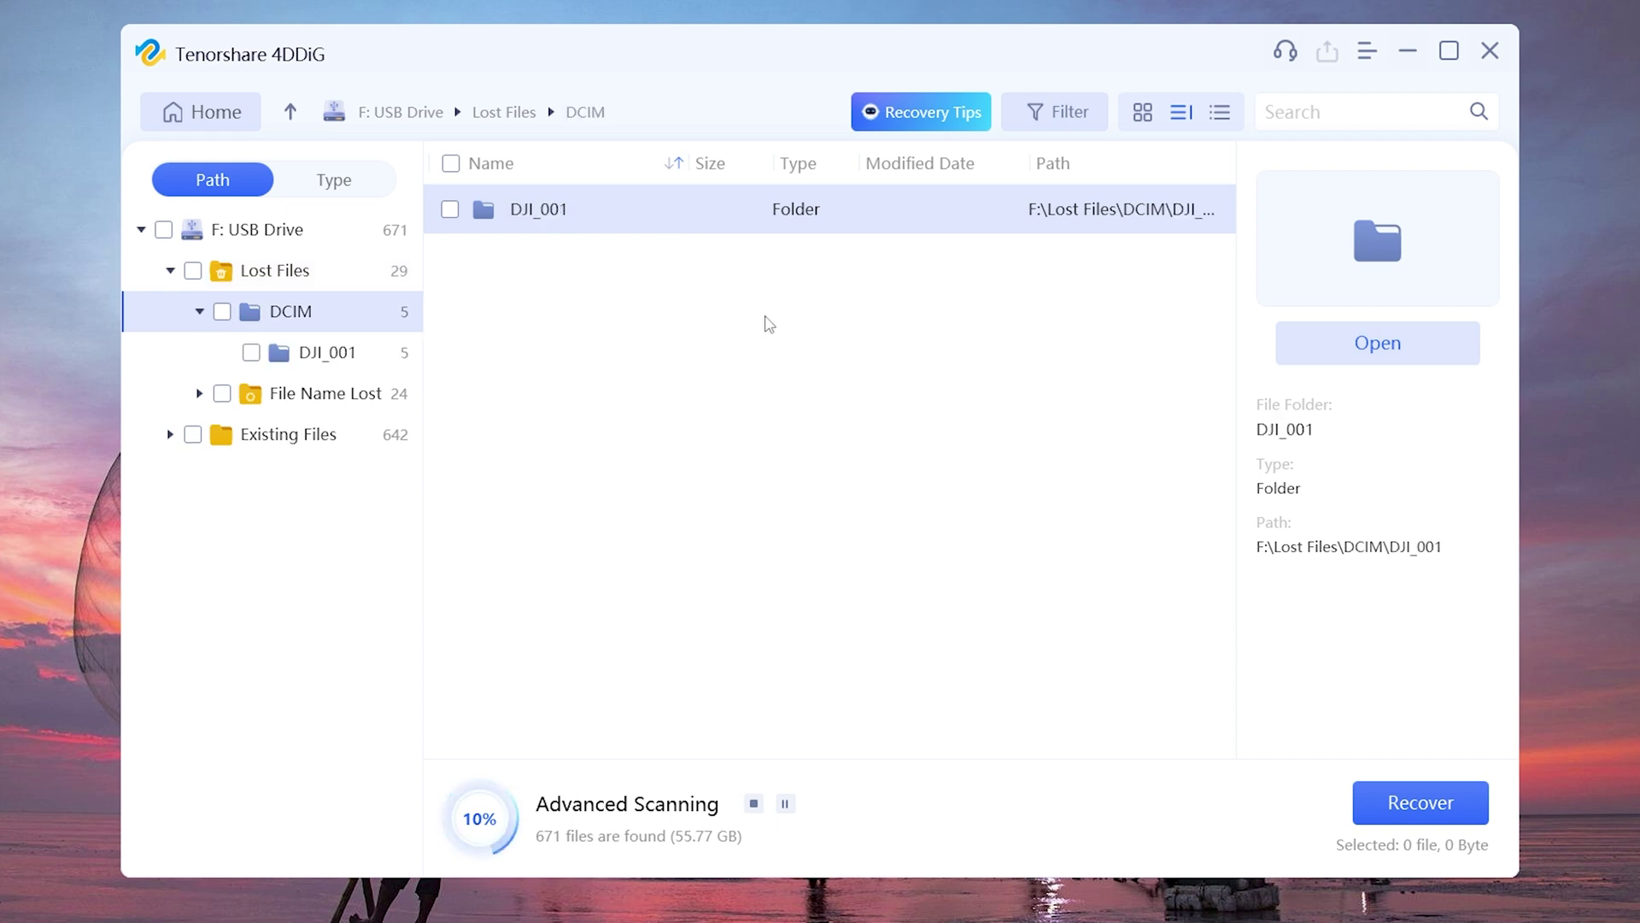
double_click(766, 223)
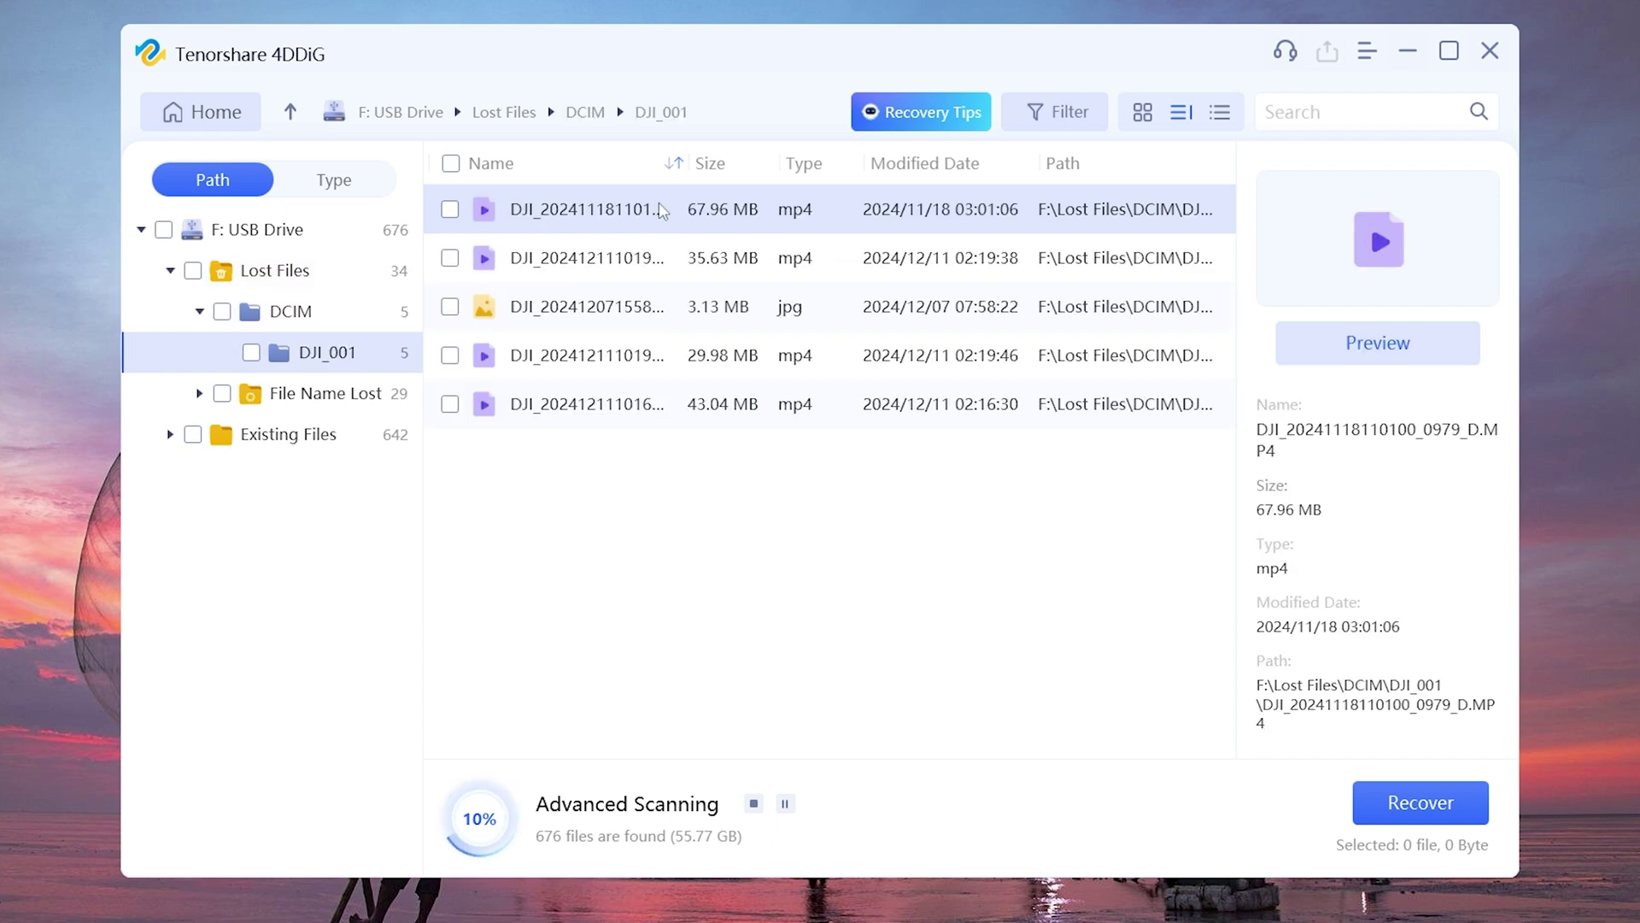
Preview the first DJI MP4 video, skipping ahead to 4 seconds, then close the preview
click(1364, 343)
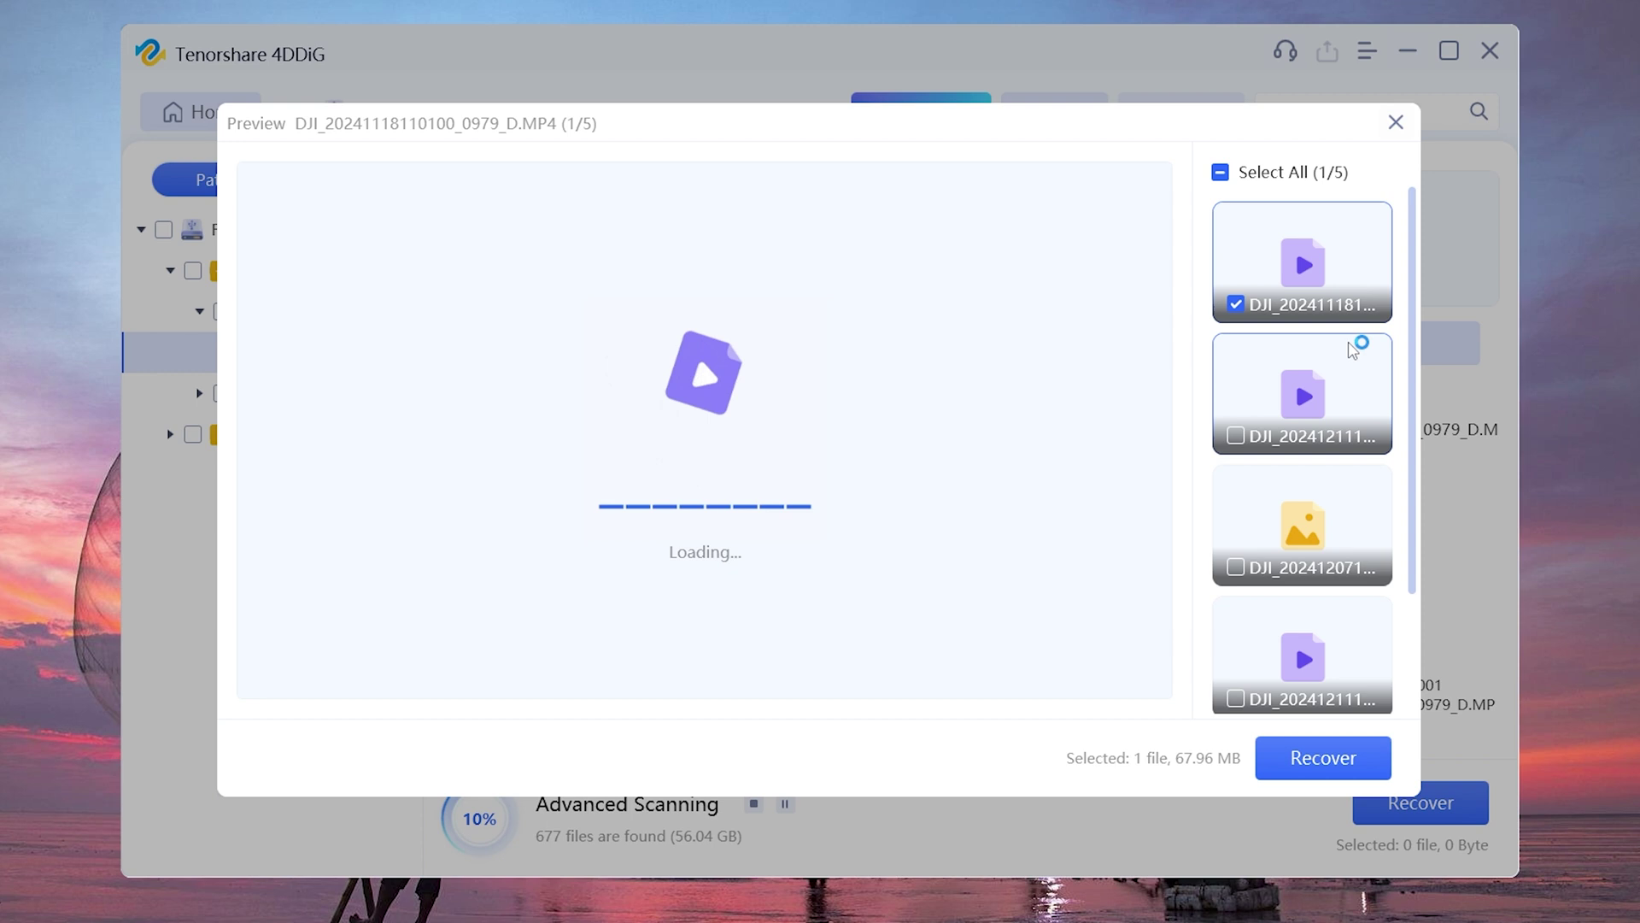
click(1005, 684)
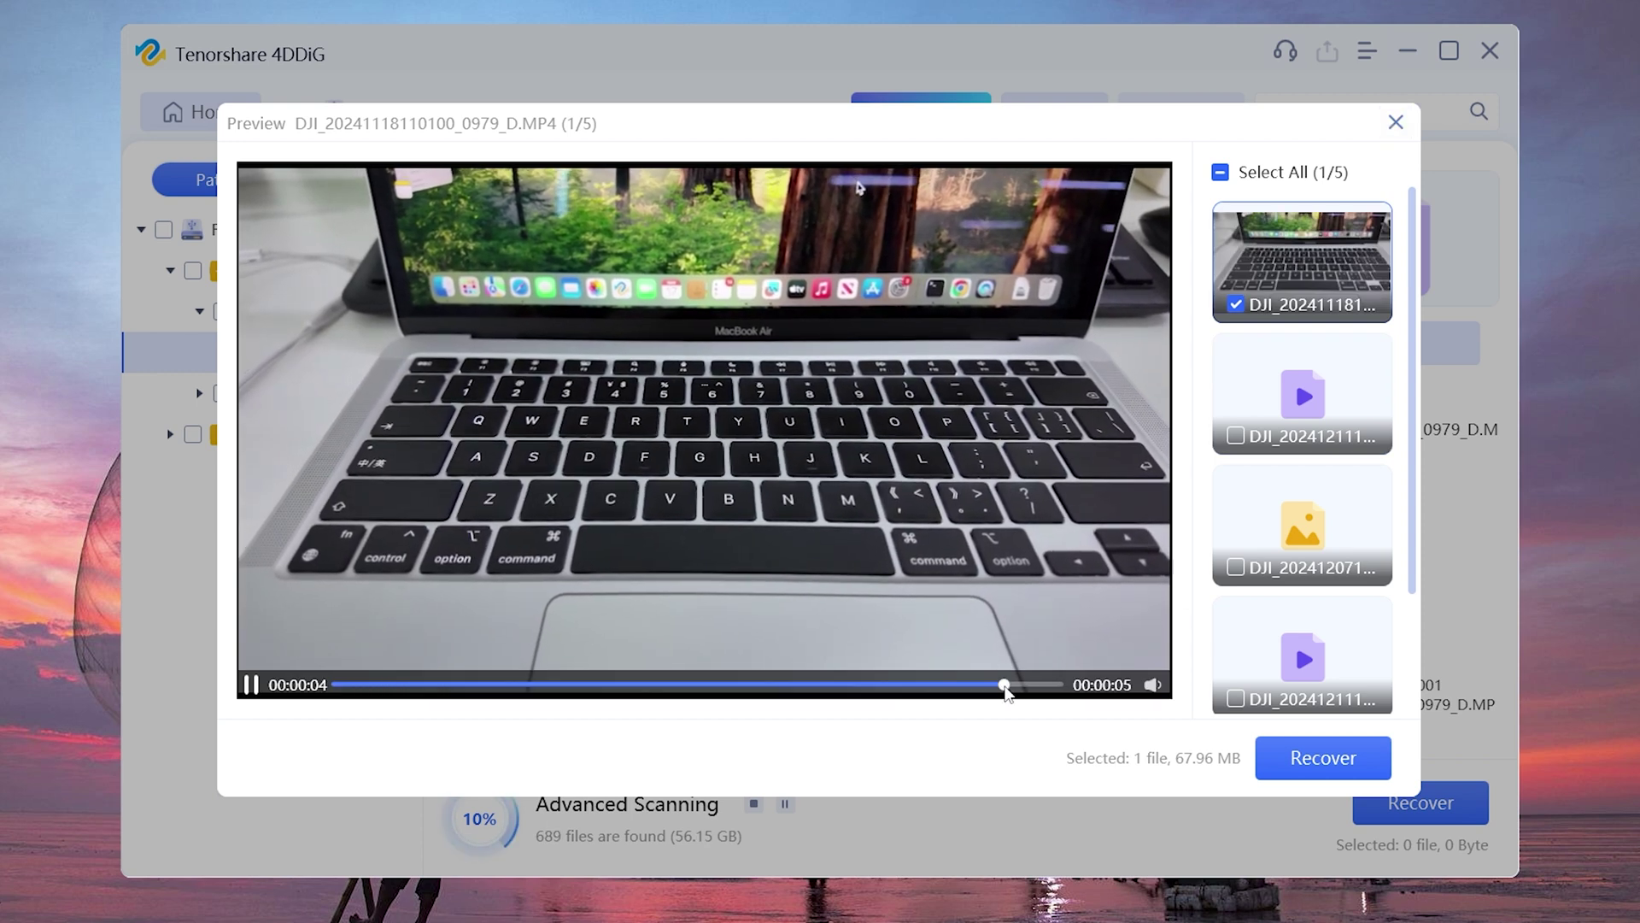
click(1396, 122)
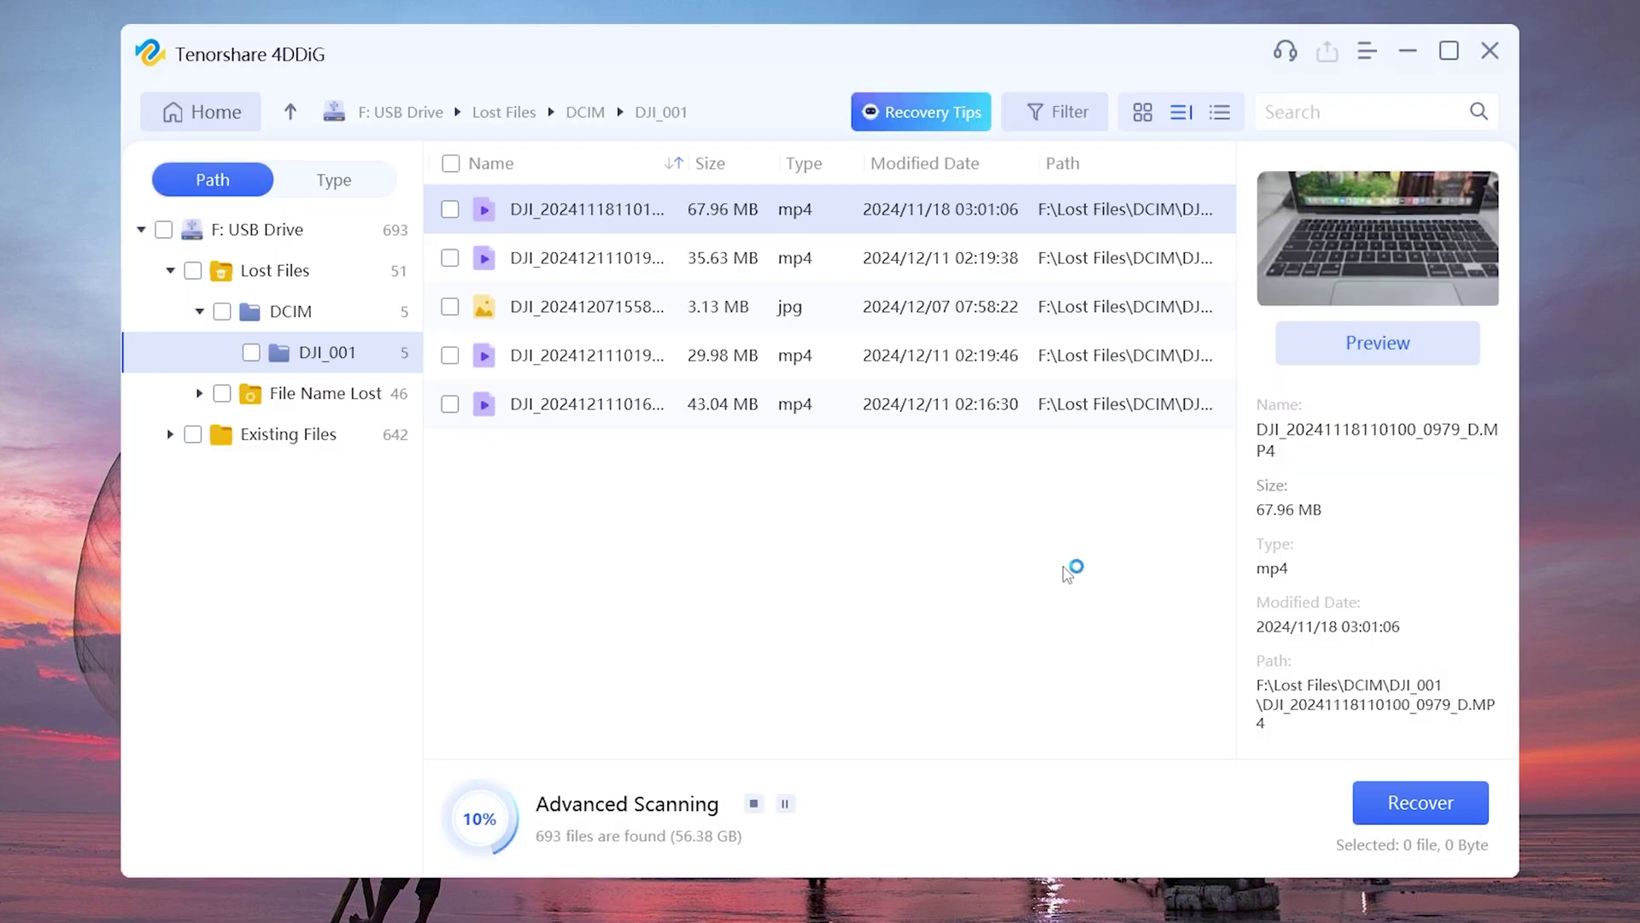
Recover the first two MP4 videos into a new Desktop folder and open the recovered DJI_001 folder
click(450, 258)
click(1421, 803)
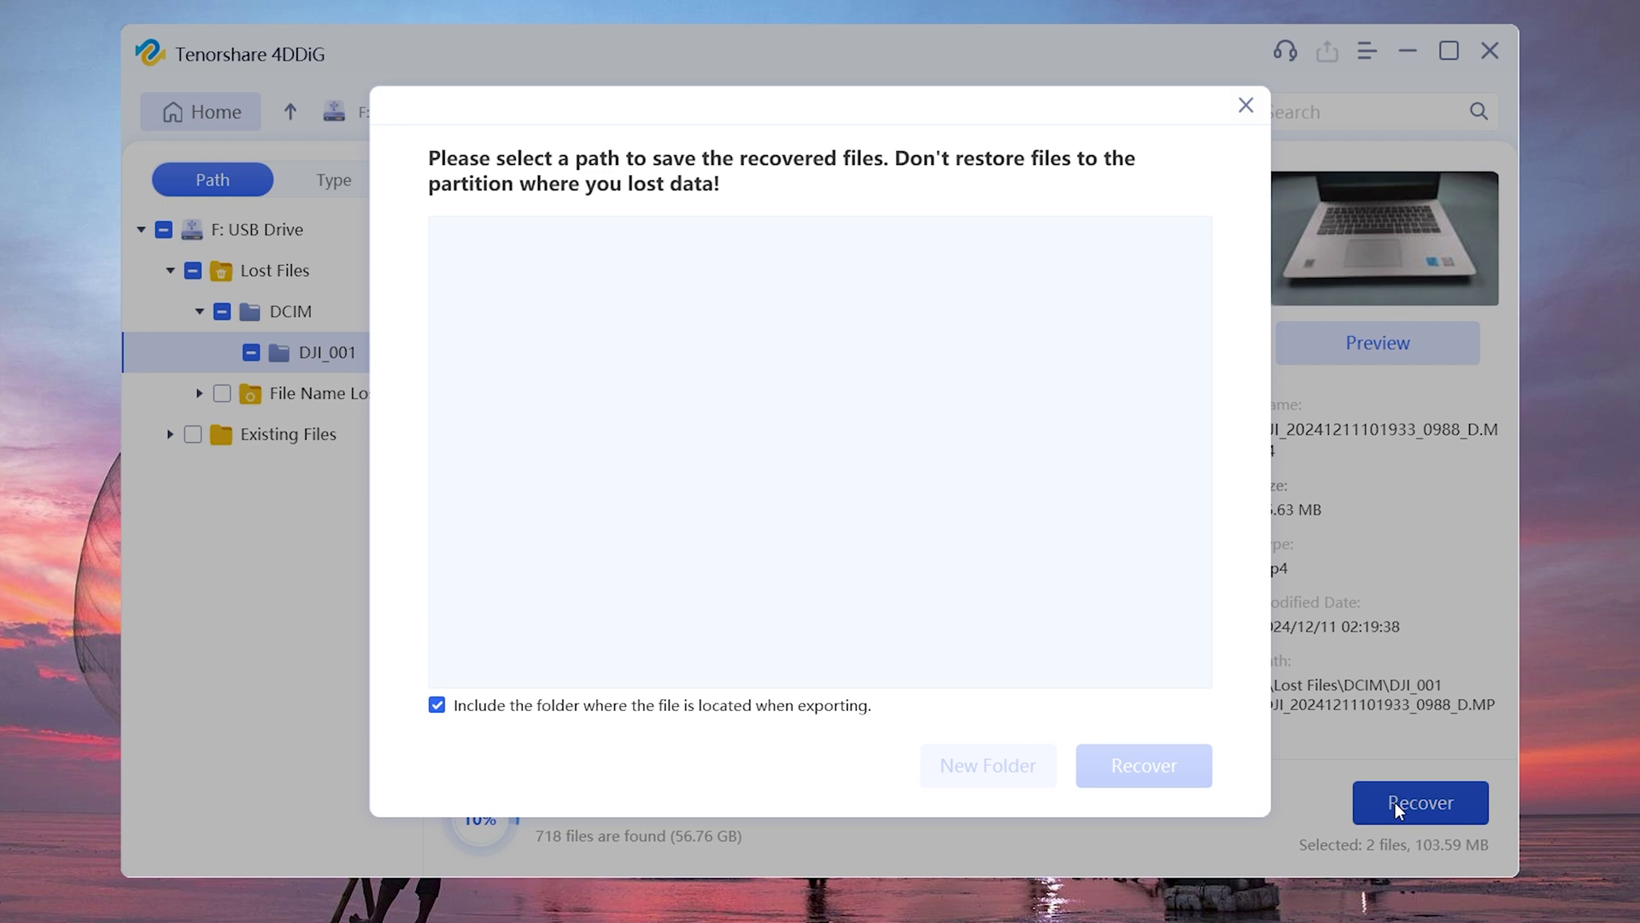
click(528, 258)
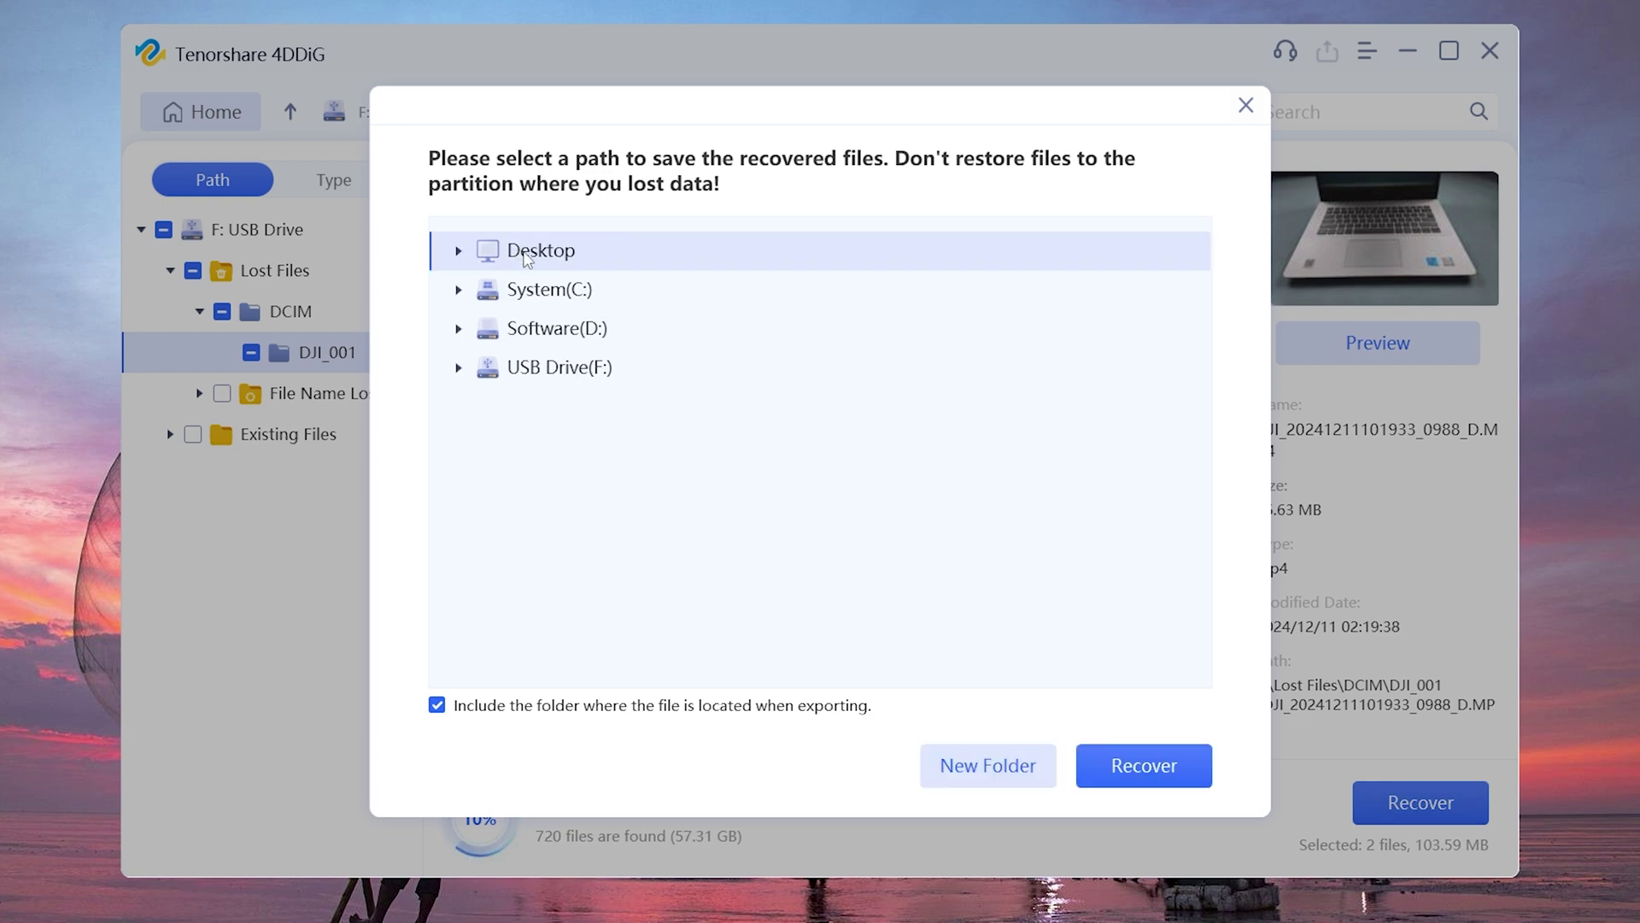
click(1008, 766)
click(1173, 776)
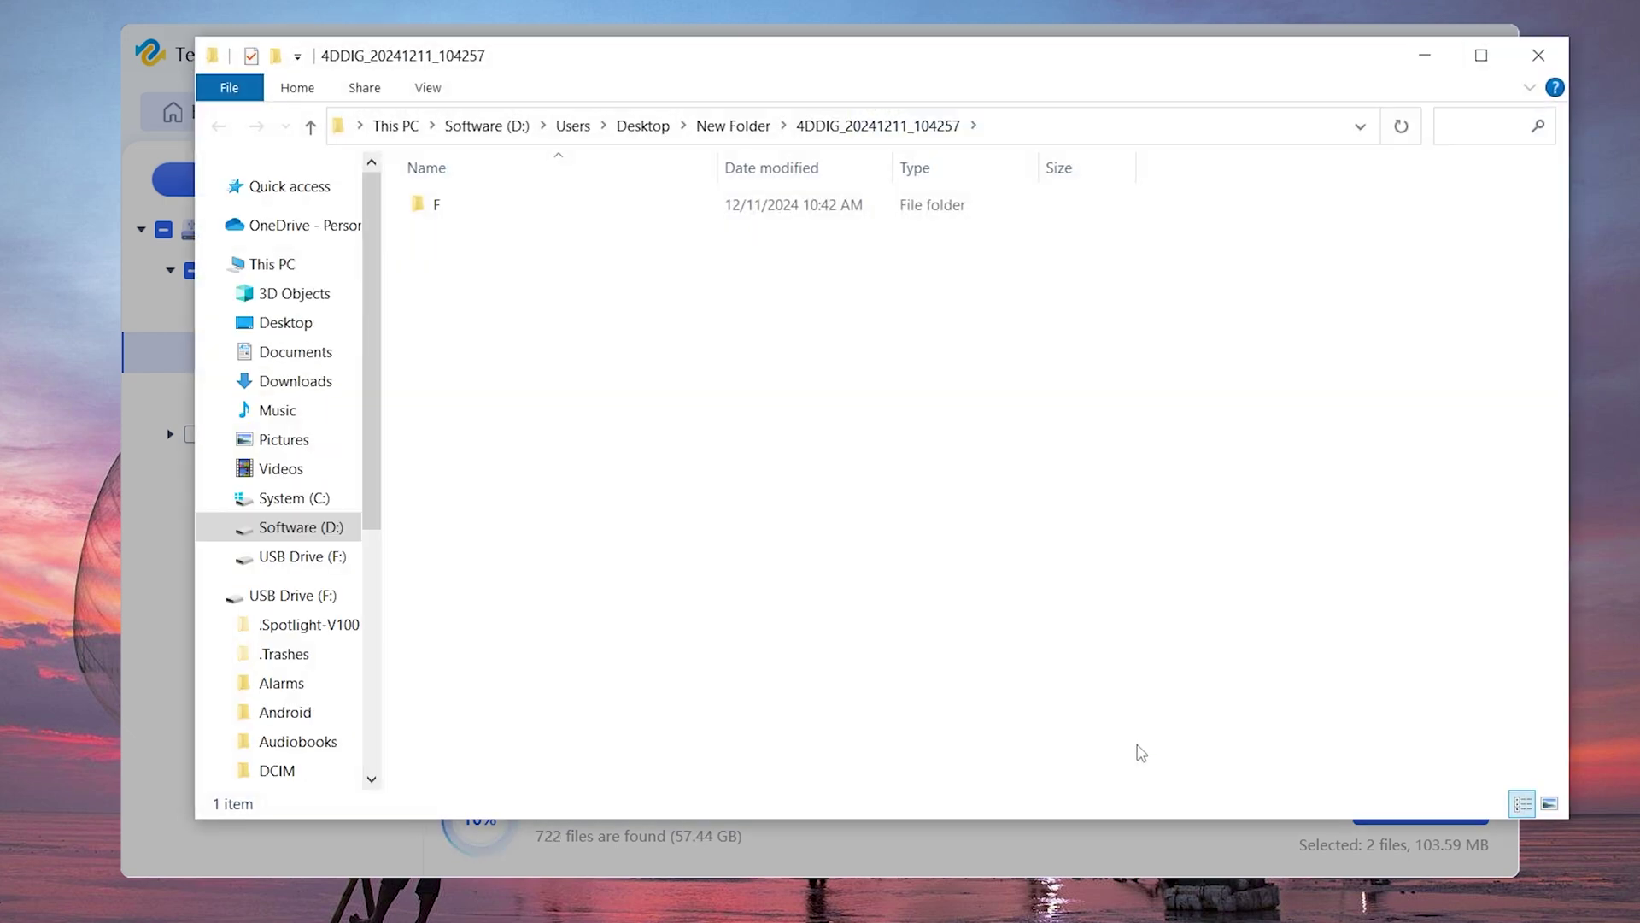
double_click(578, 206)
double_click(663, 209)
double_click(663, 206)
double_click(663, 206)
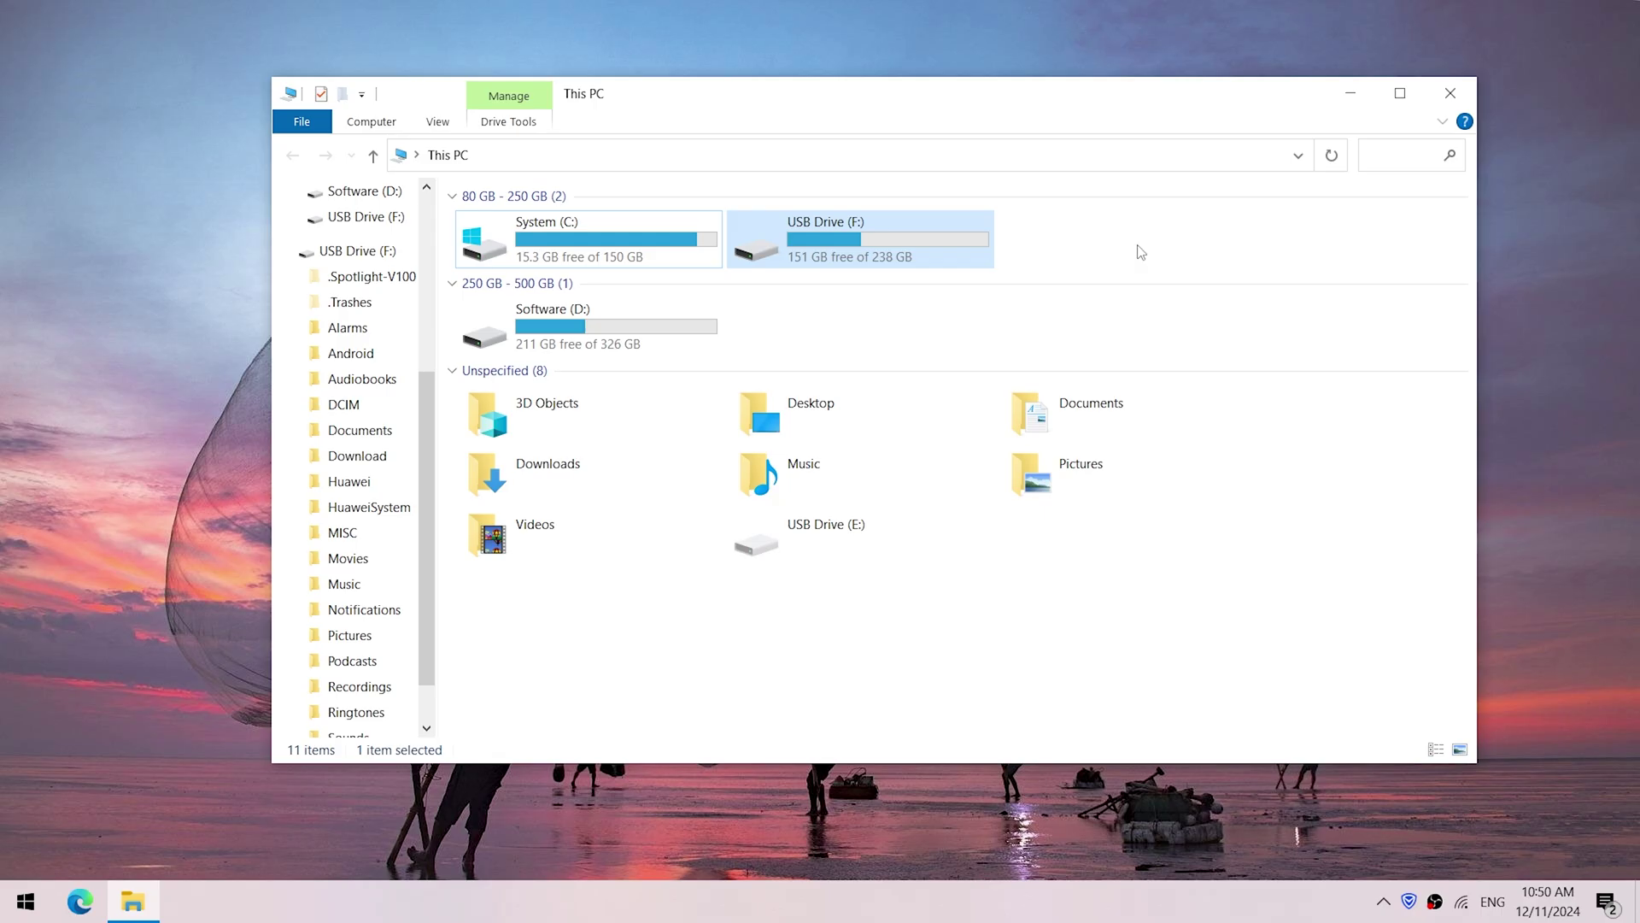
Deselect USB Drive (F:) in This PC and bring up the Win+X system tools menu
click(1141, 253)
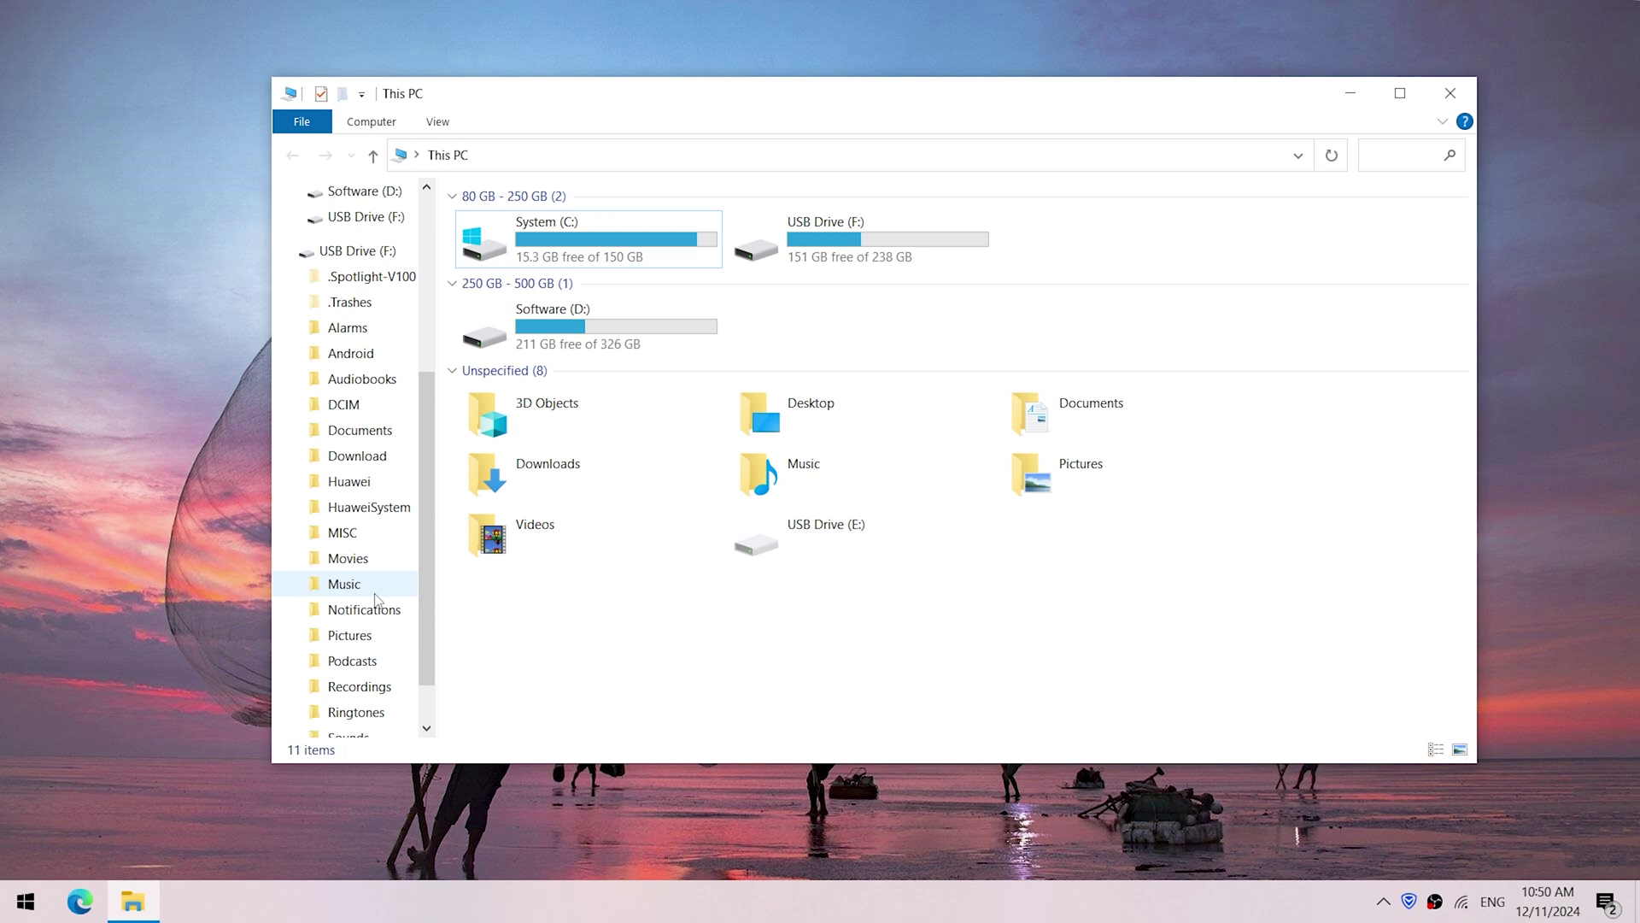
right_click(32, 899)
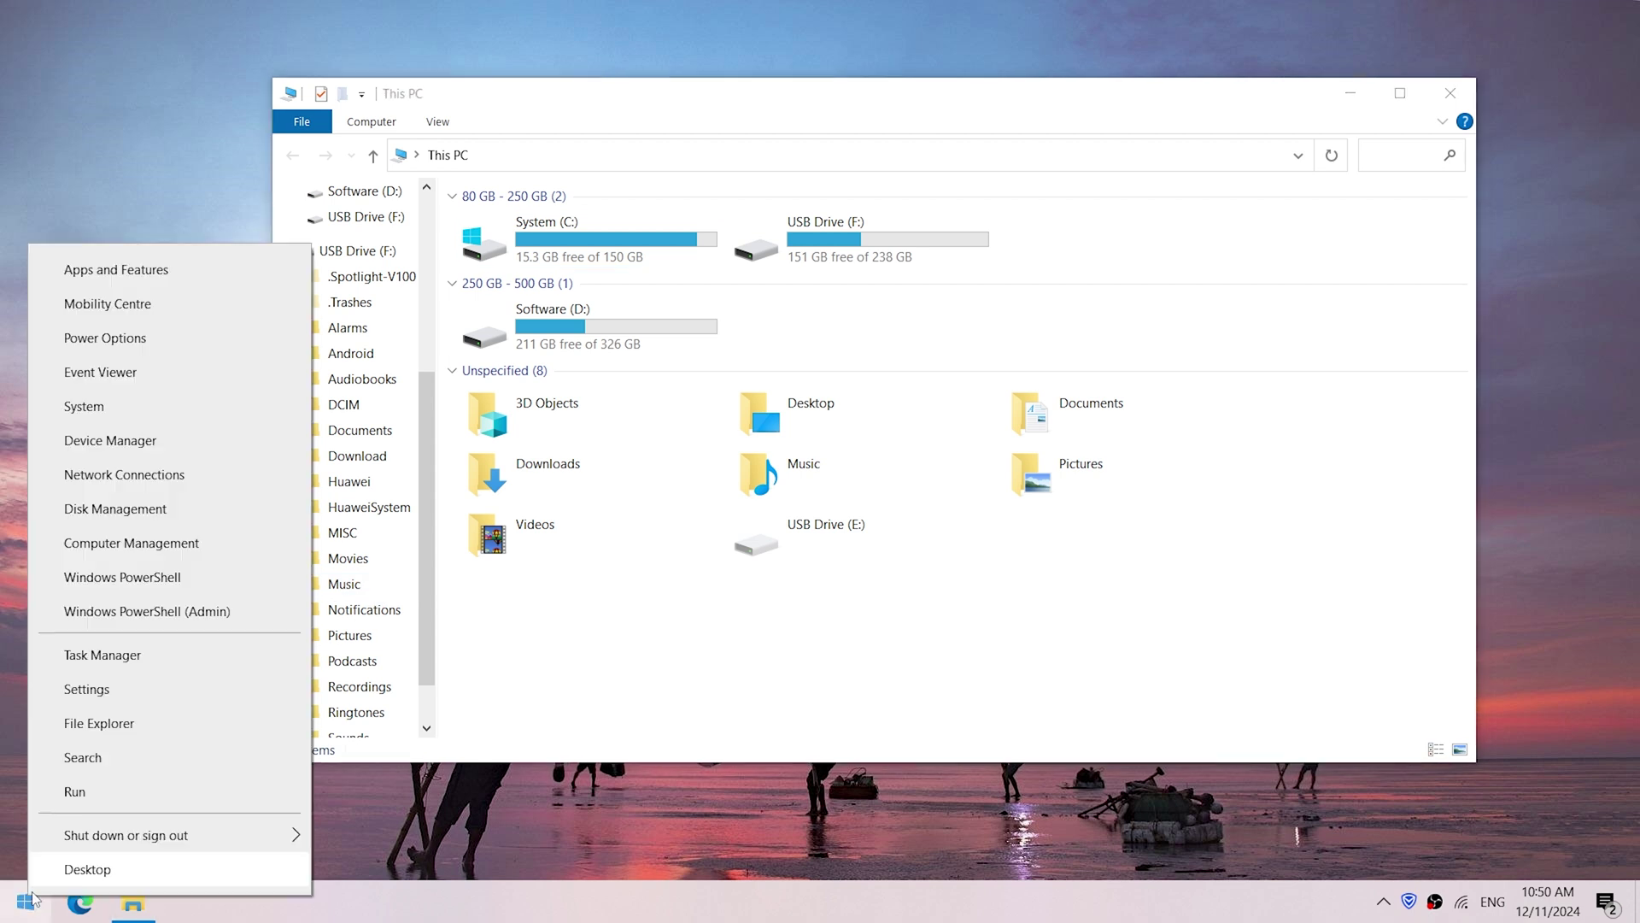
Launch Command Prompt as administrator via a Windows search for cmd
click(119, 757)
text(cmd)
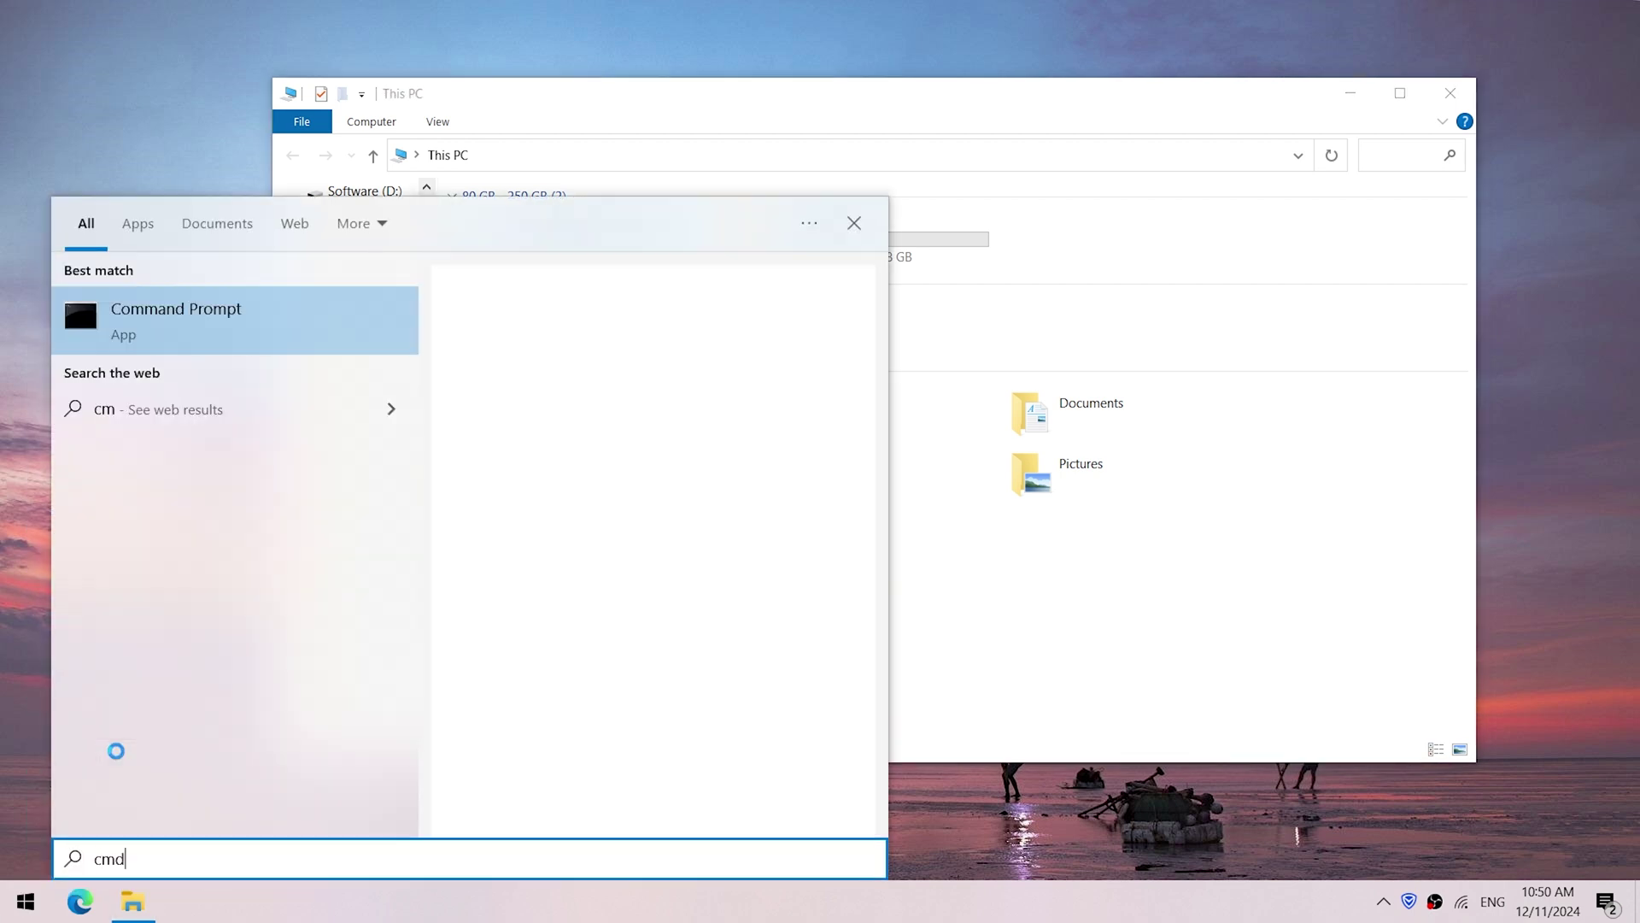
key(Return)
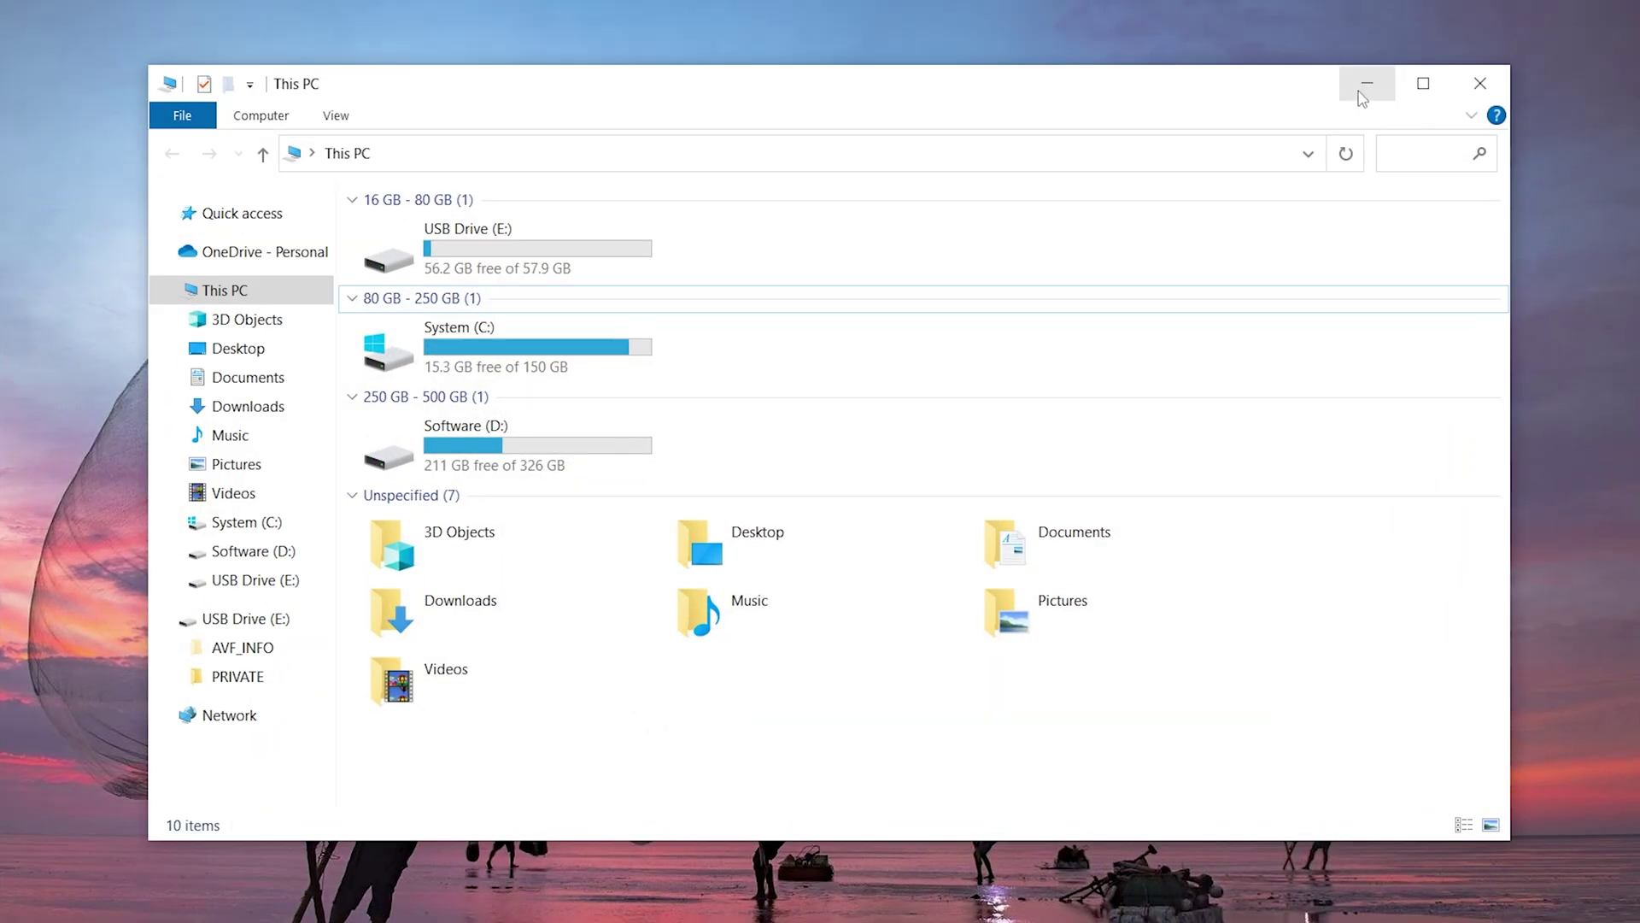
Minimise File Explorer to the desktop and bring up the Win+X system tools menu
click(1361, 91)
right_click(22, 912)
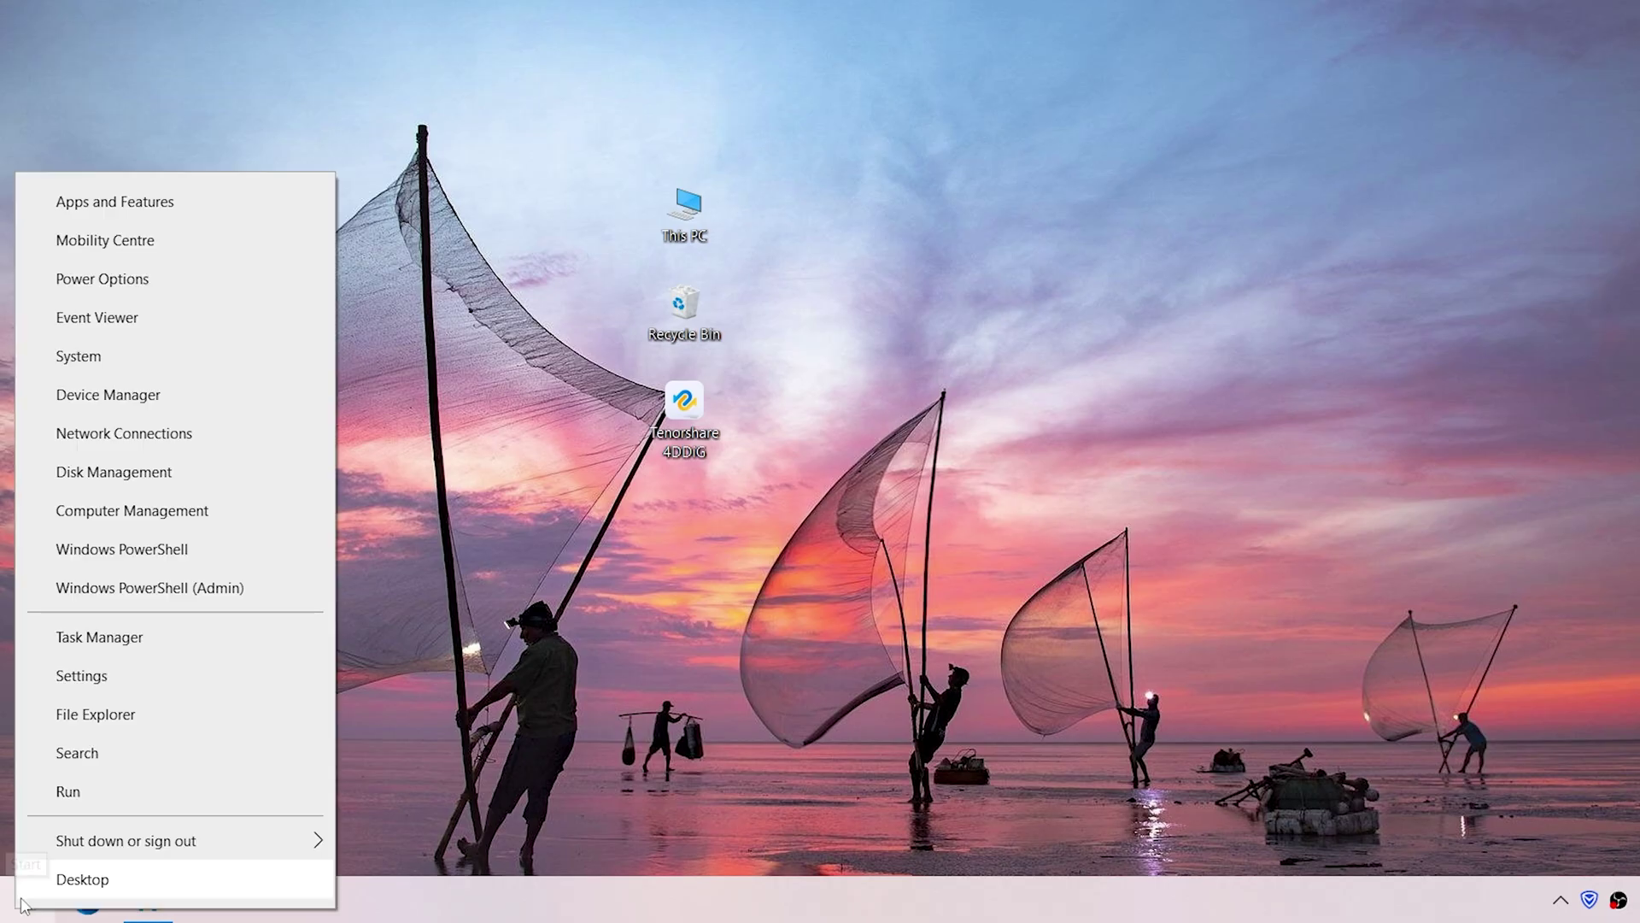
Open Device Manager and uninstall the Generic MassStorageClass USB Device, confirming the removal
click(137, 390)
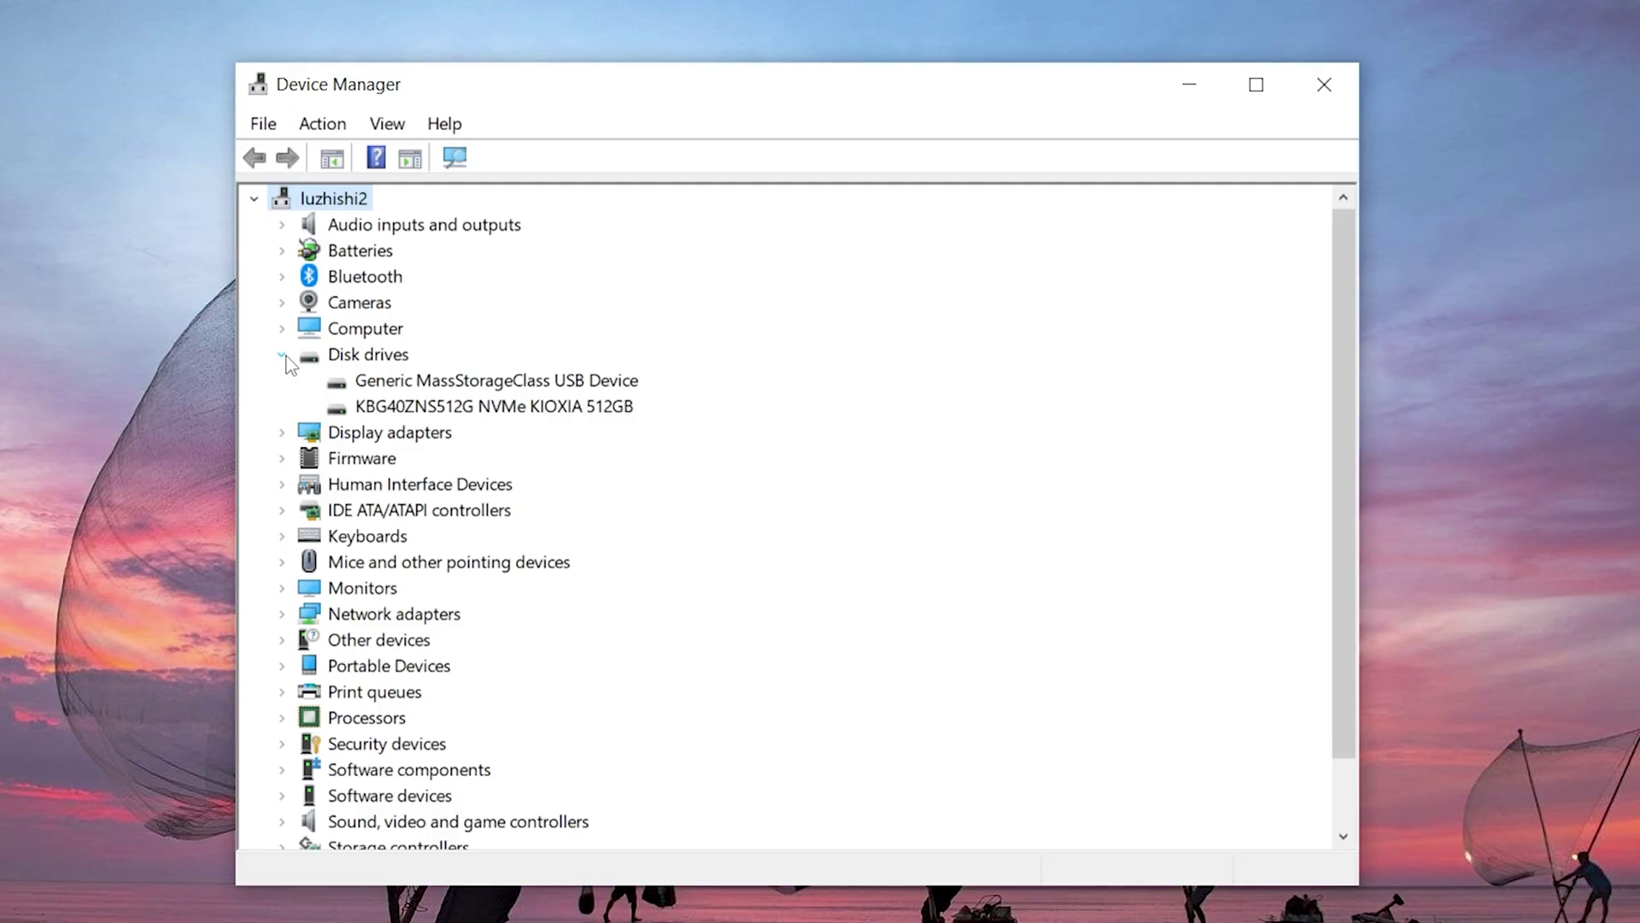
right_click(420, 384)
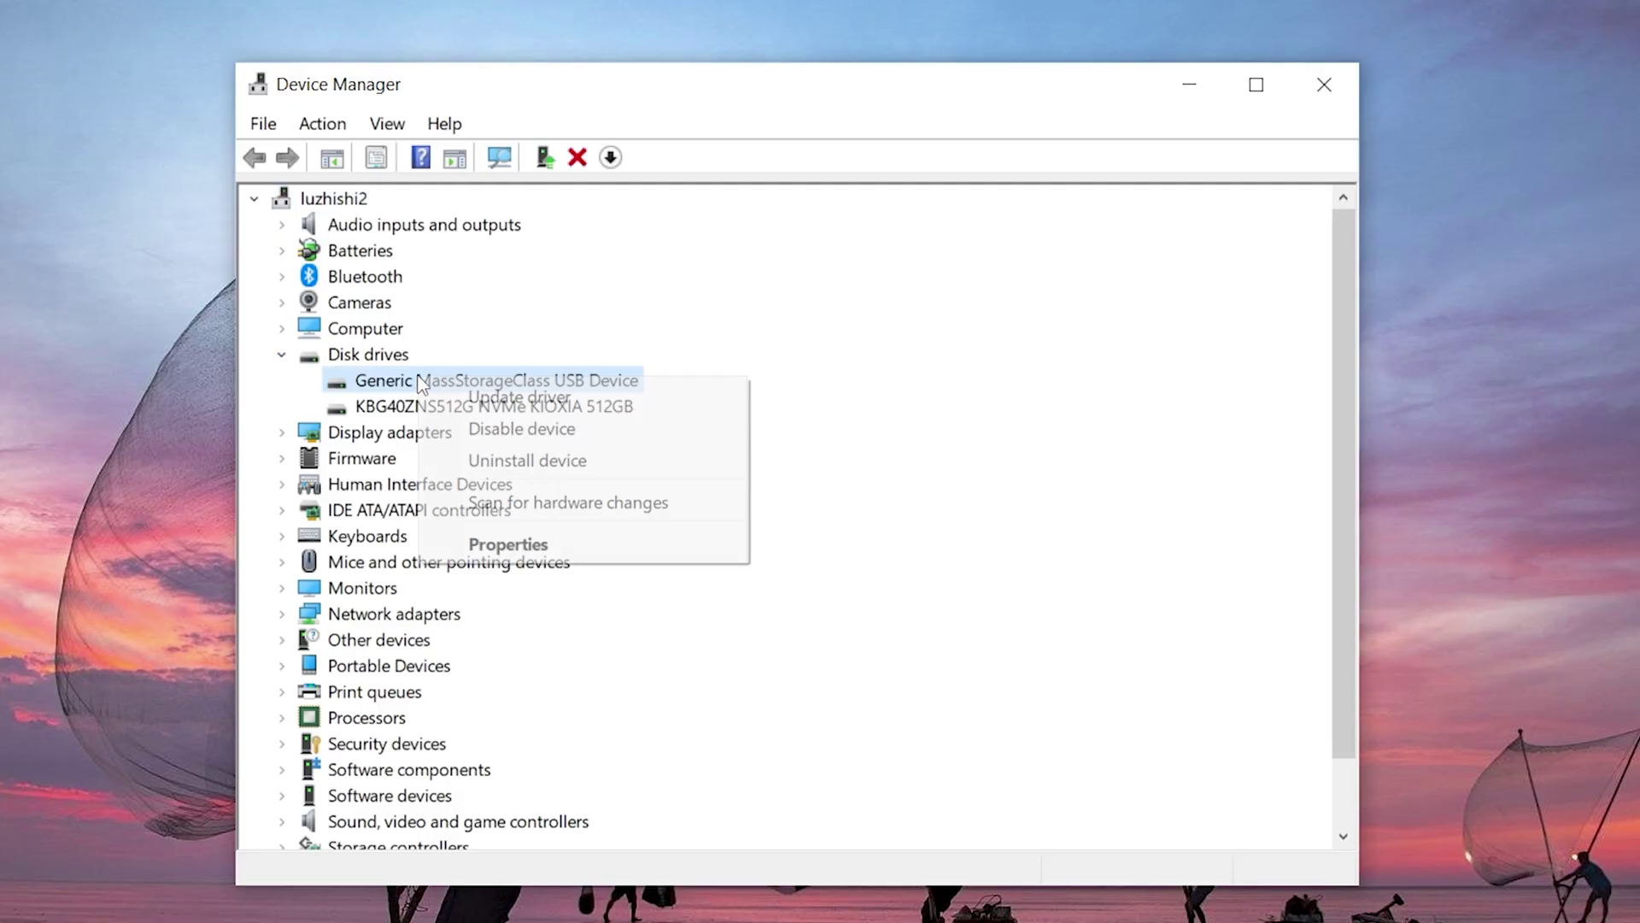
click(510, 462)
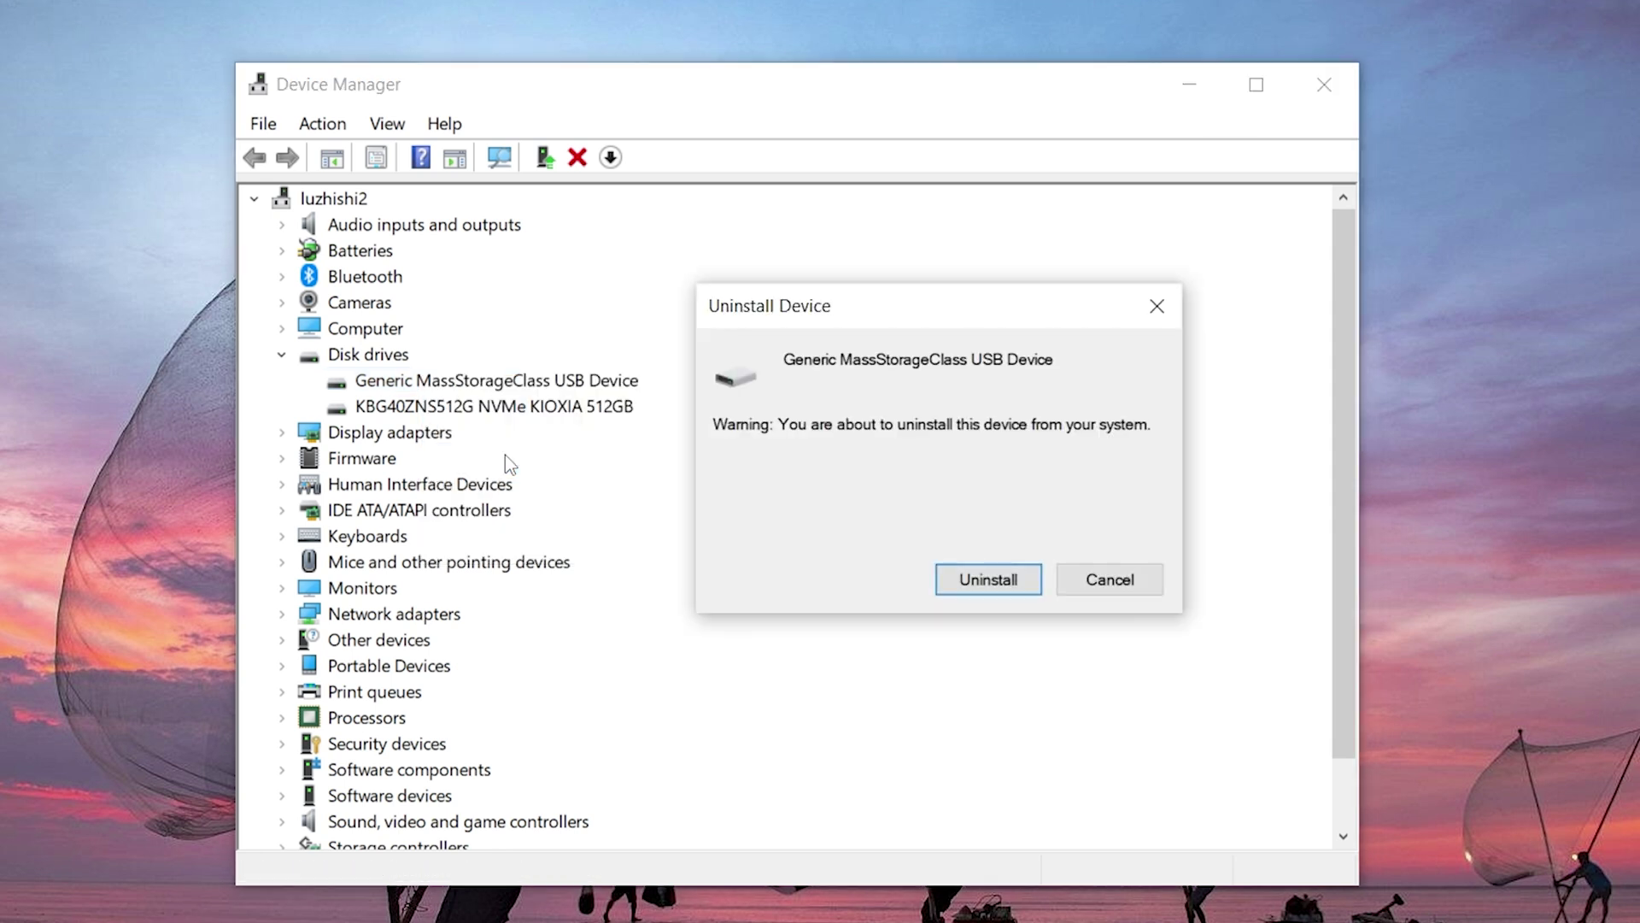
click(993, 591)
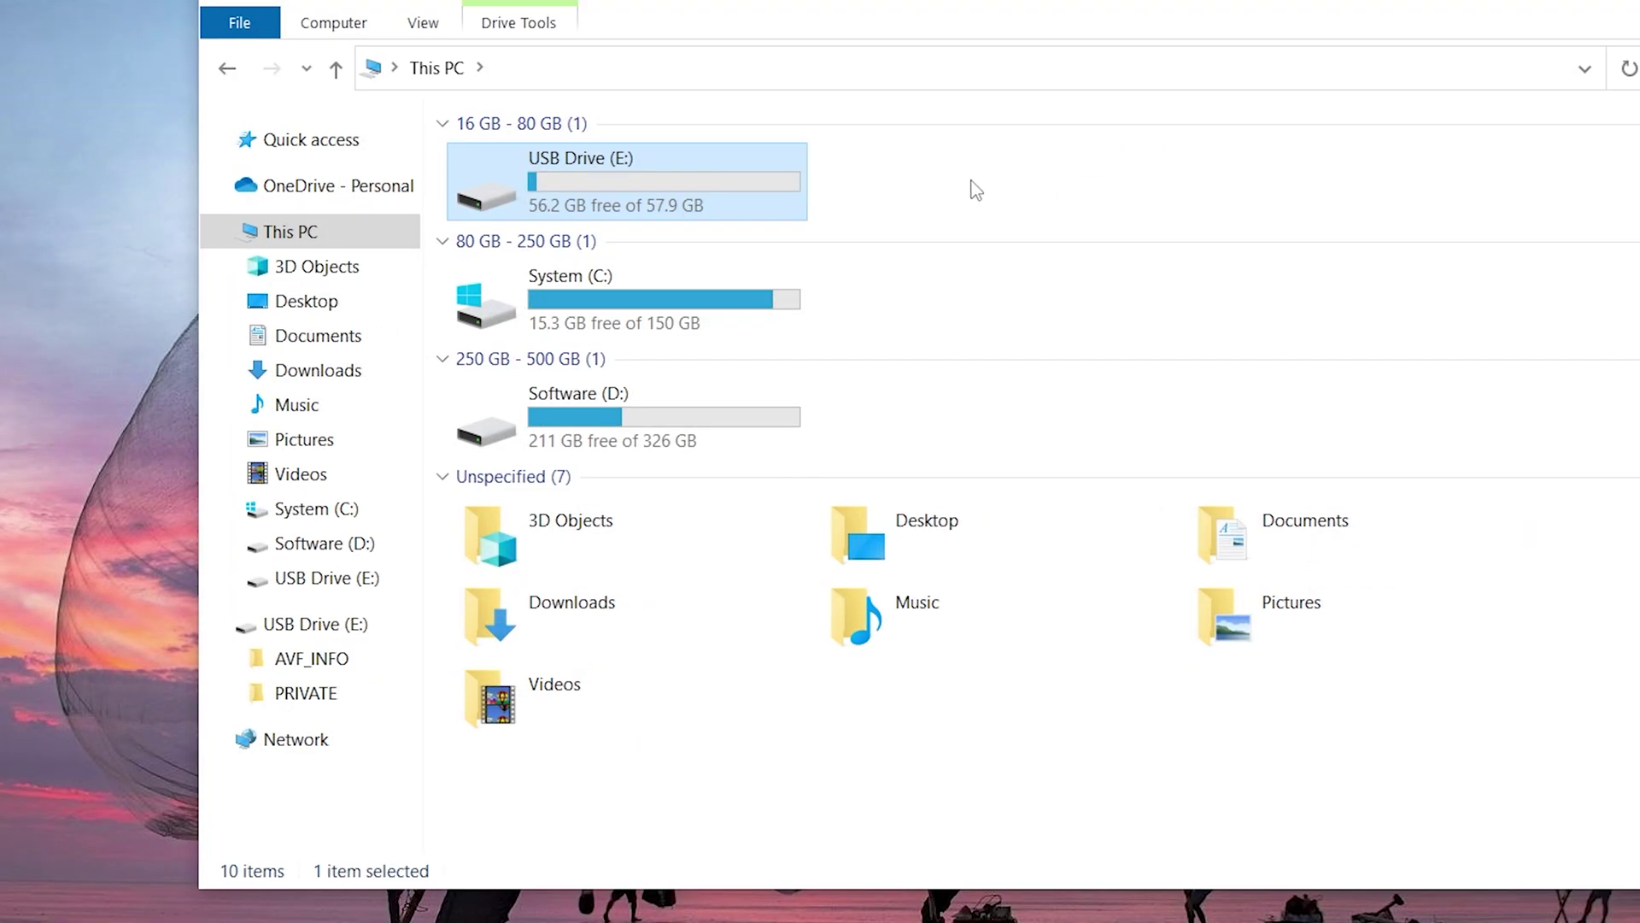
Check USB Drive (E:) shows 56.2 GB free of 57.9 GB, then clear its selection
click(1008, 197)
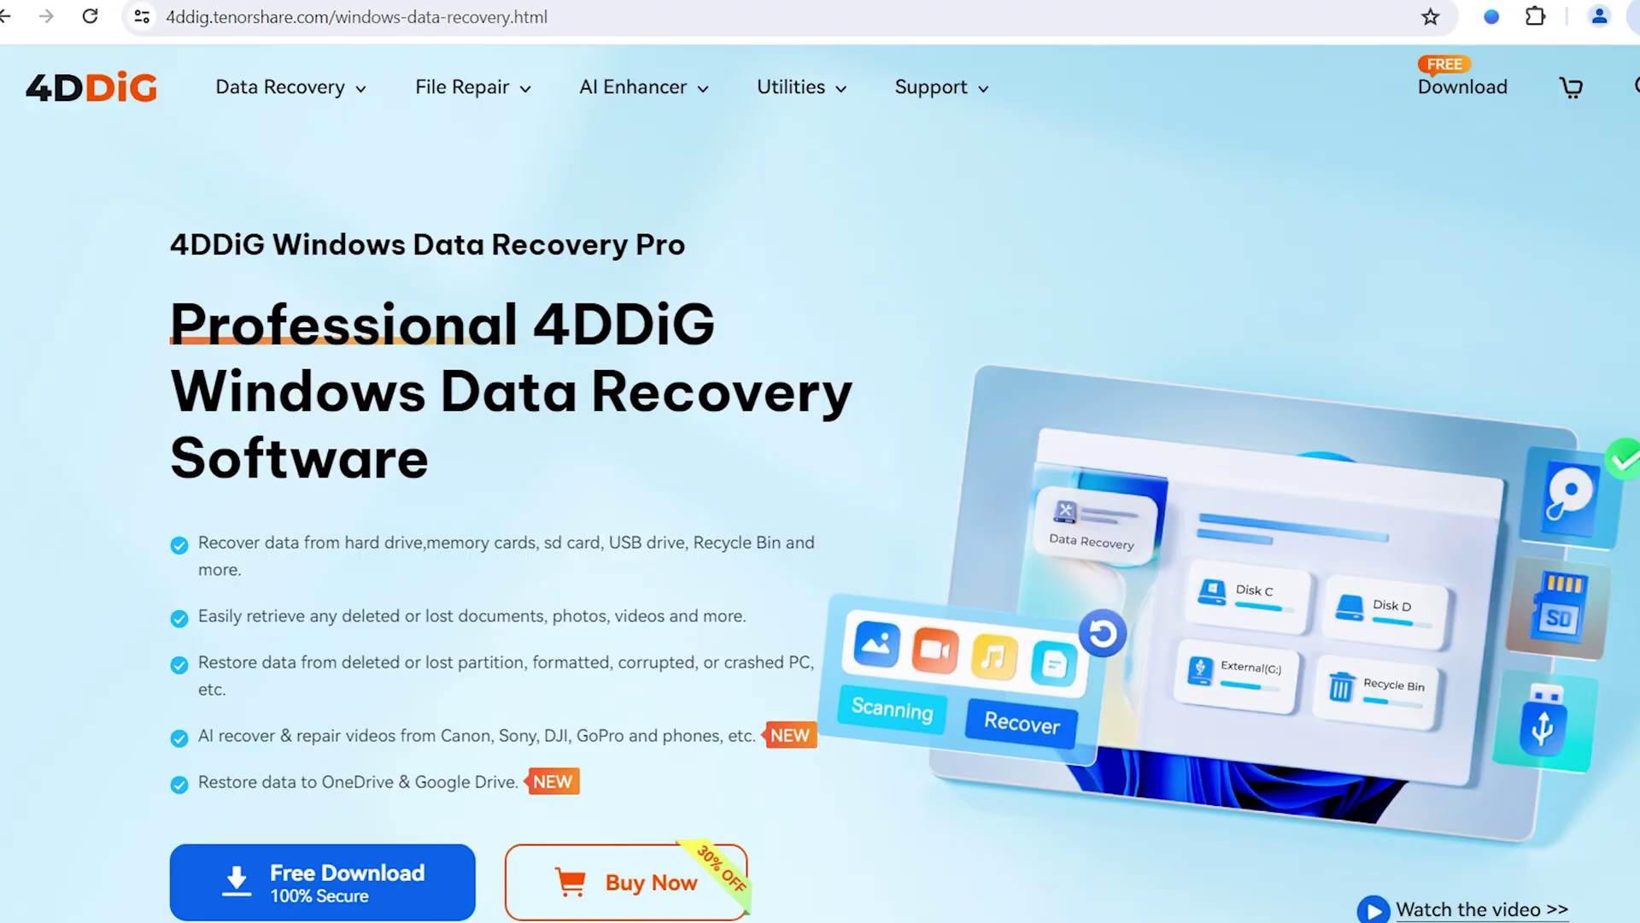
Scroll the 4DDiG Windows Data Recovery page to its stats row, briefly selecting the first bullet
scroll(820, 482, down, 2)
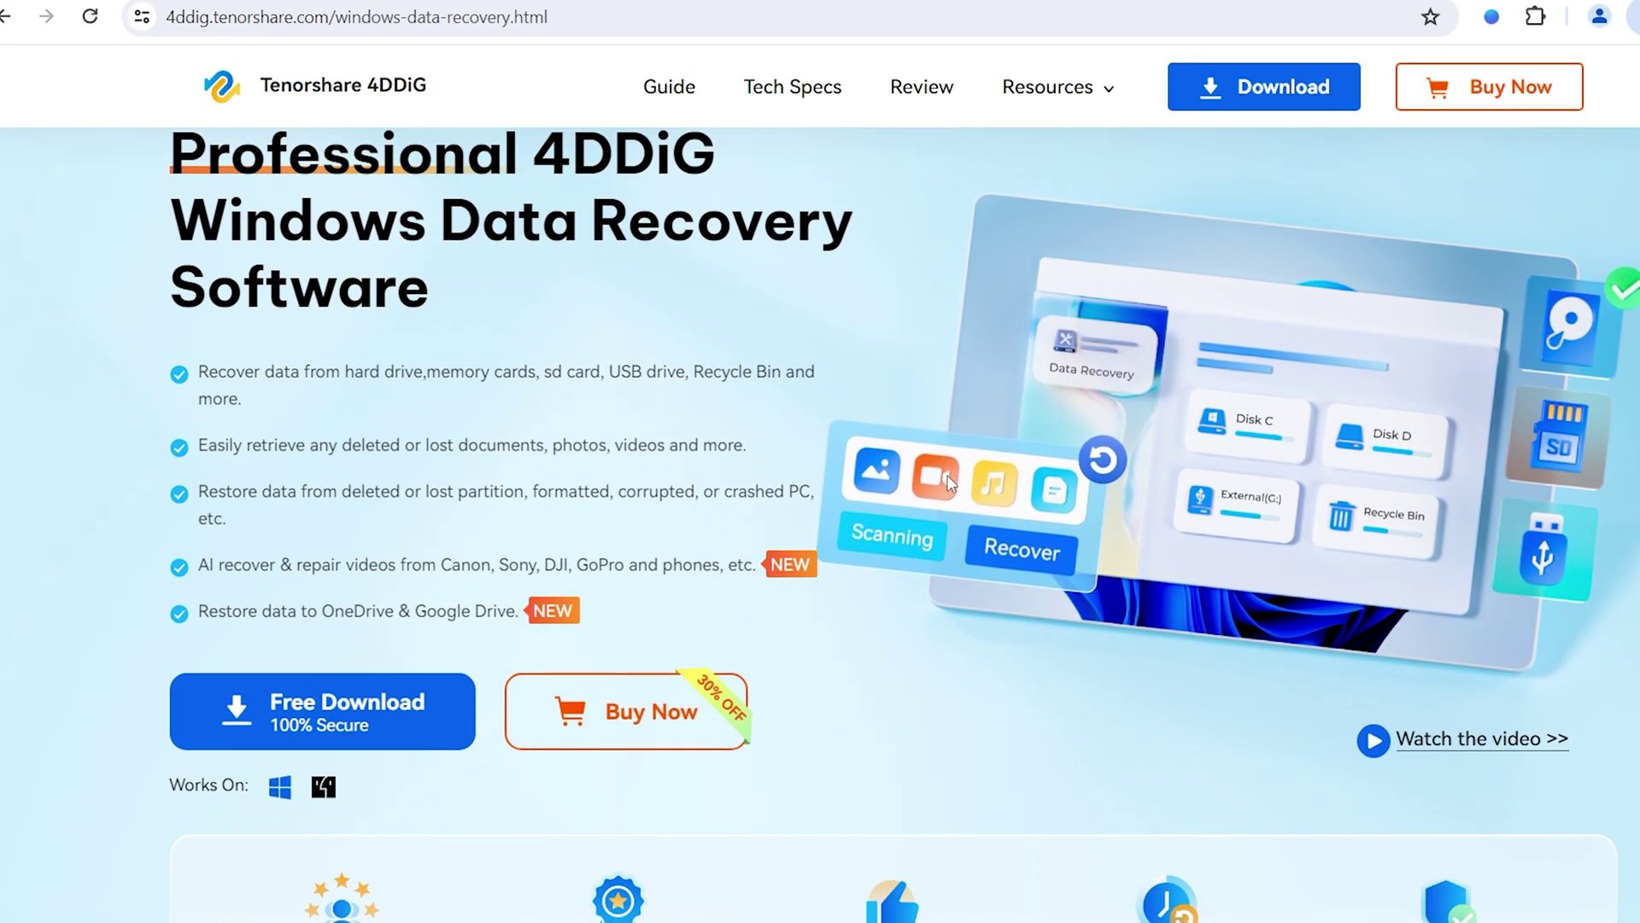
triple_click(202, 362)
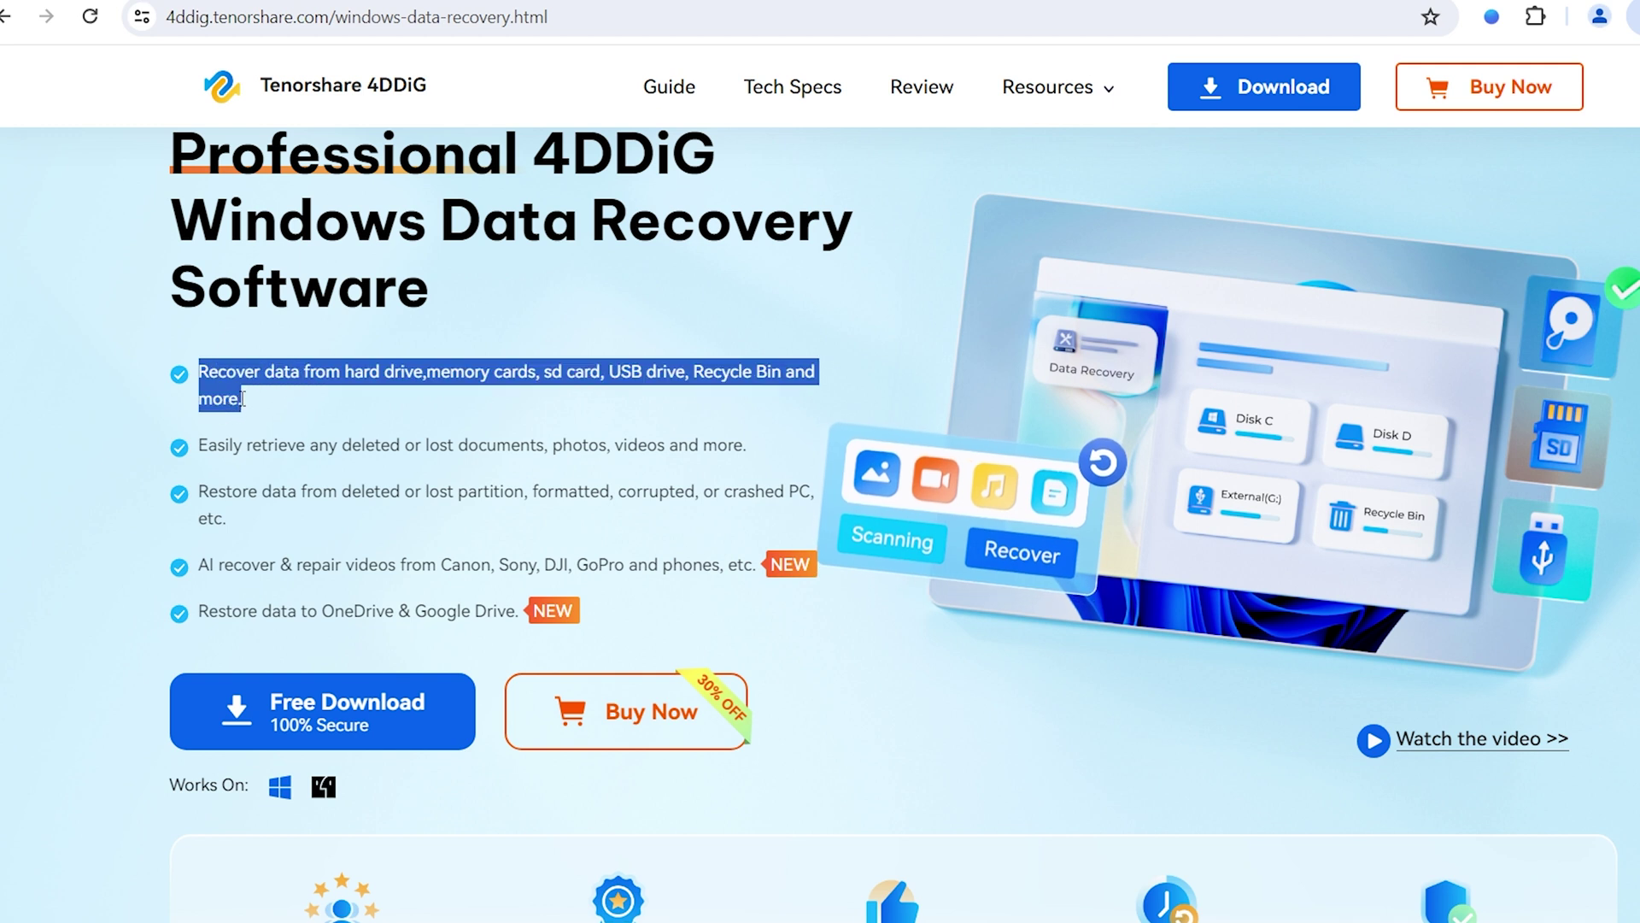
click(688, 427)
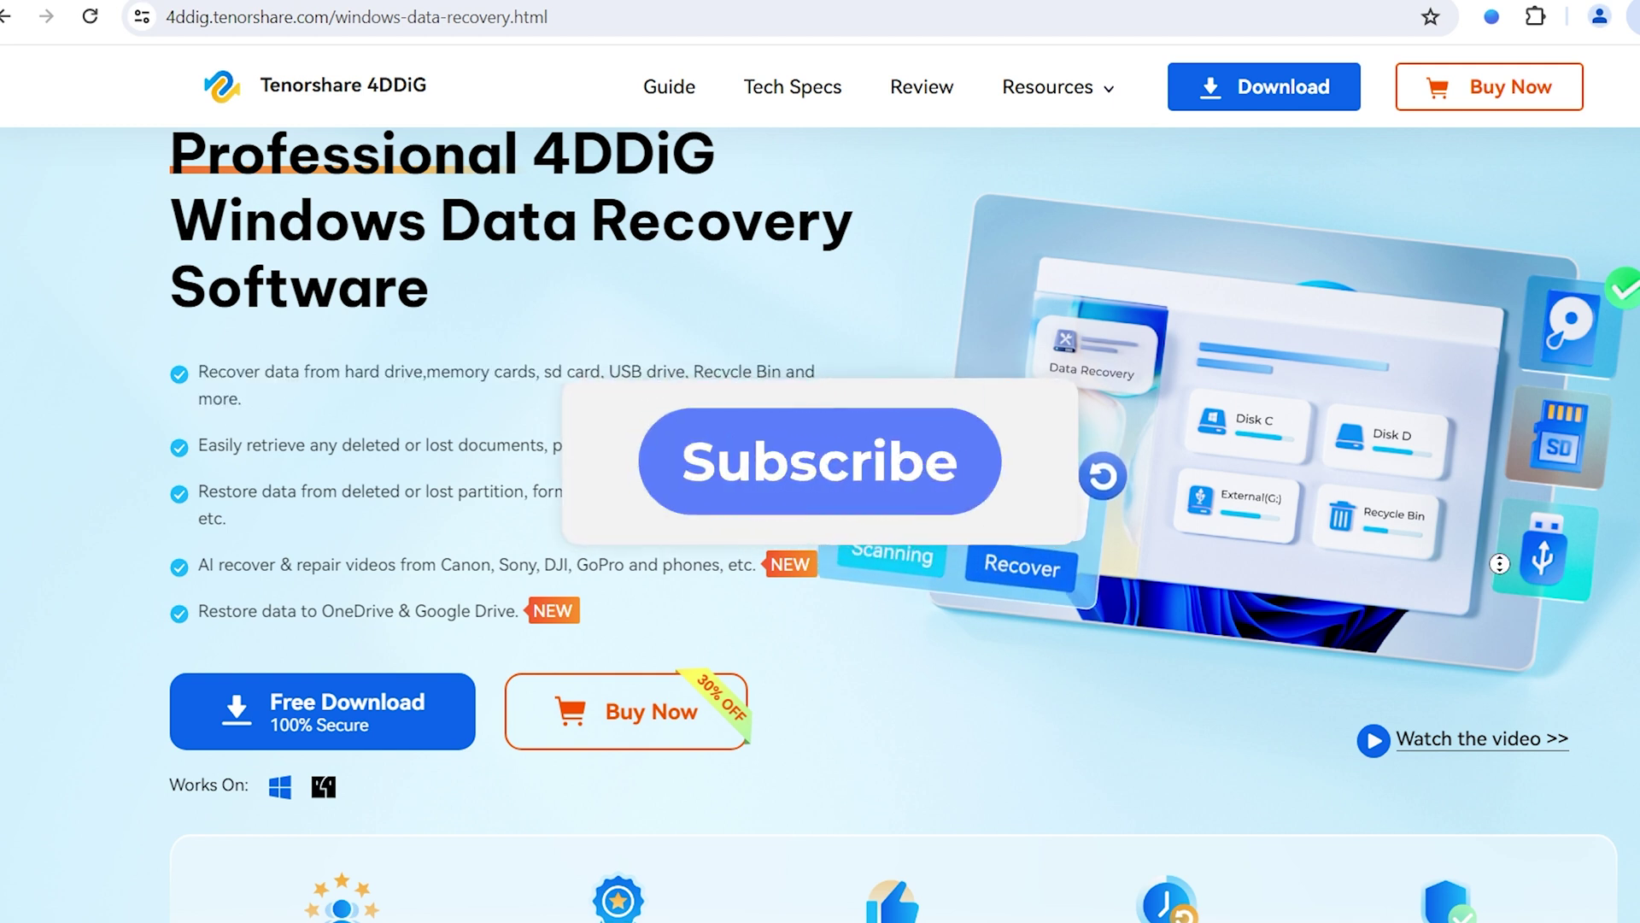
scroll(1506, 628, down, 1)
scroll(1505, 628, down, 3)
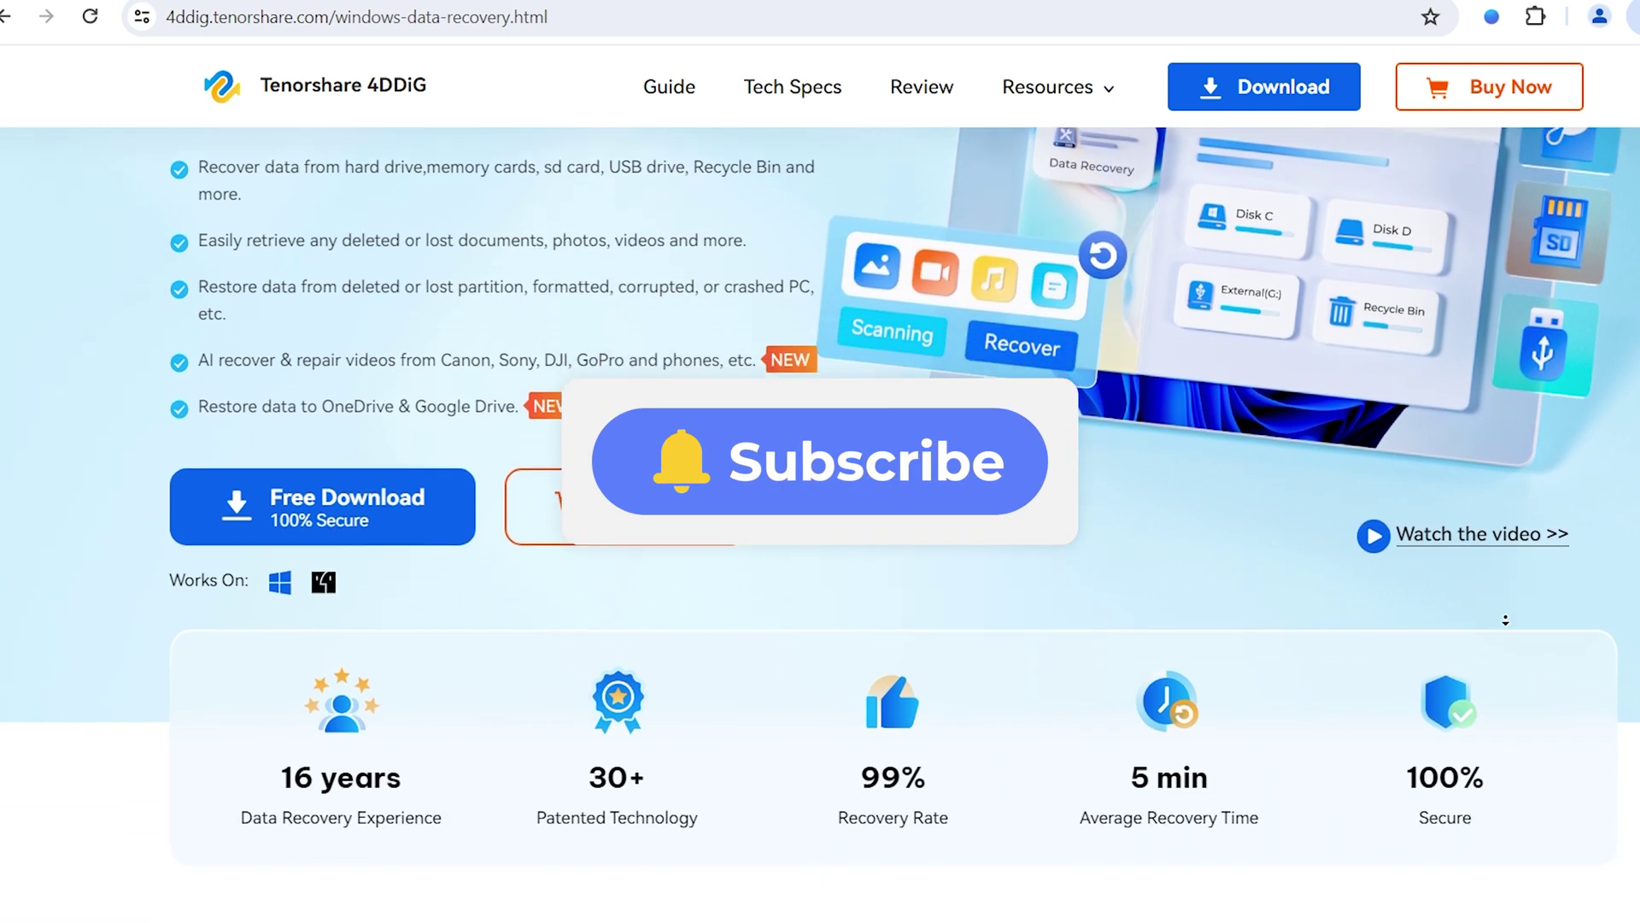
scroll(1506, 610, down, 2)
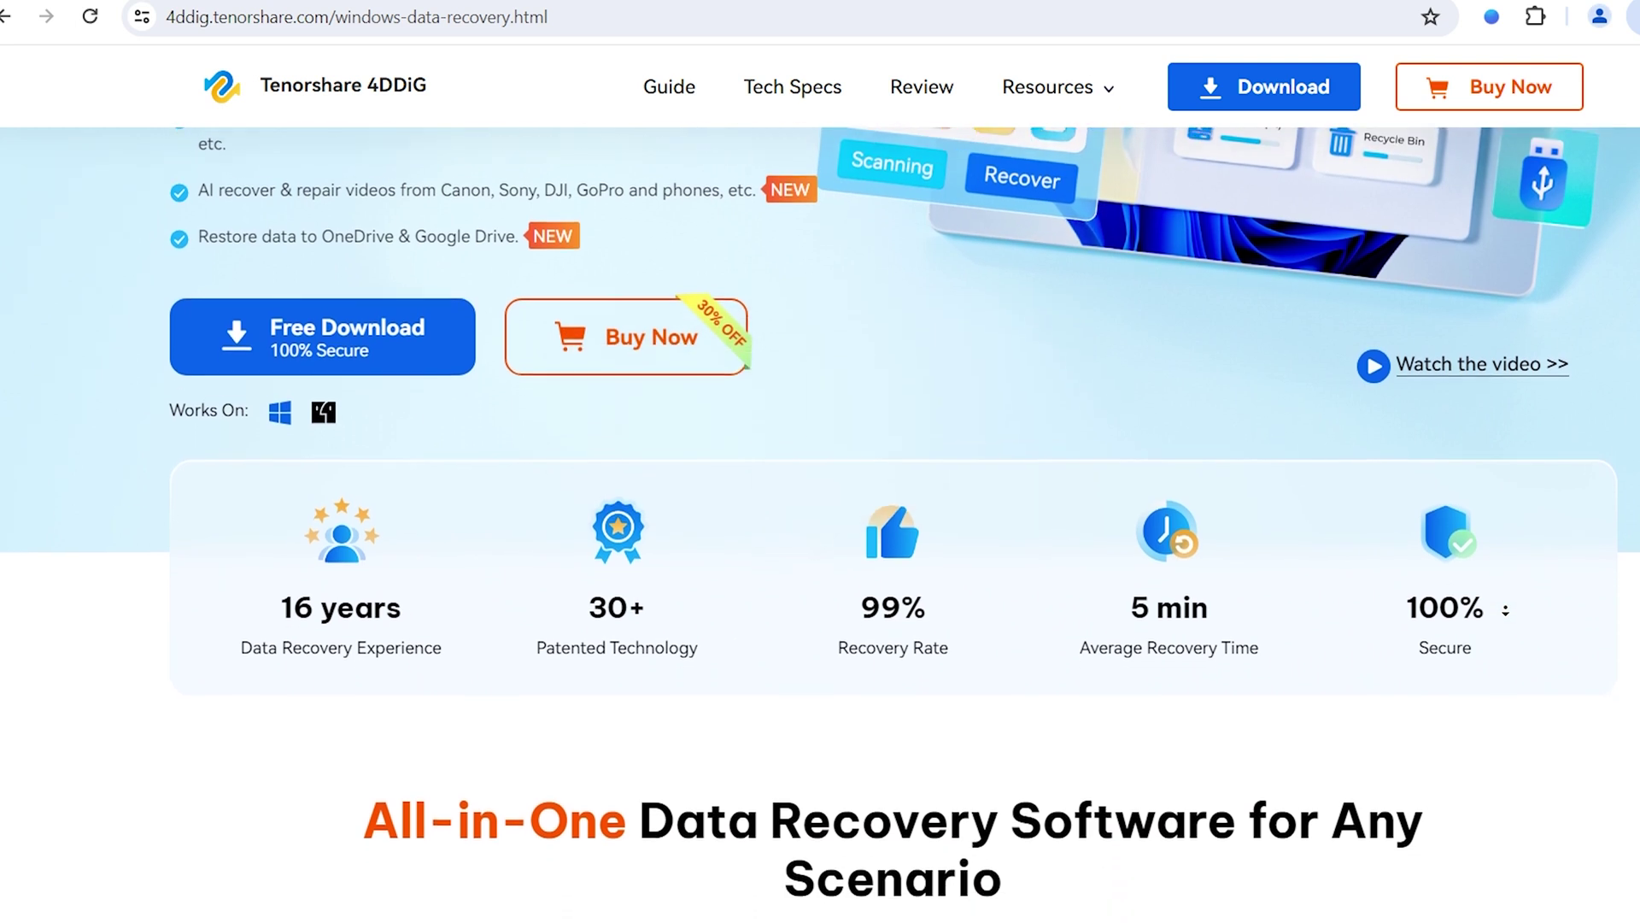
scroll(1506, 610, down, 1)
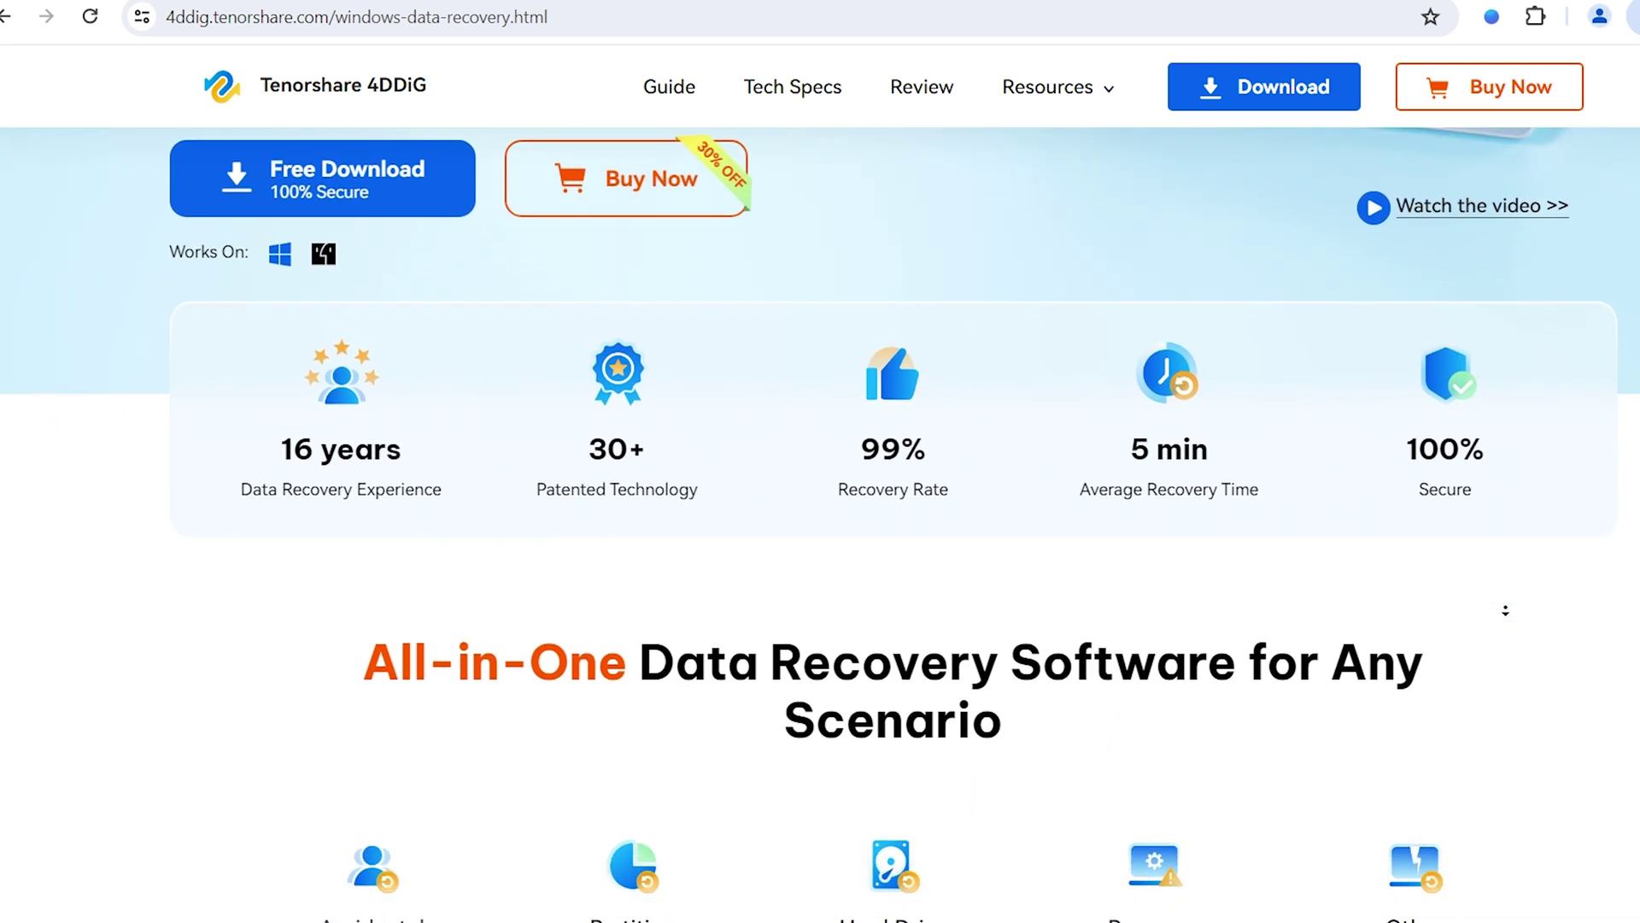